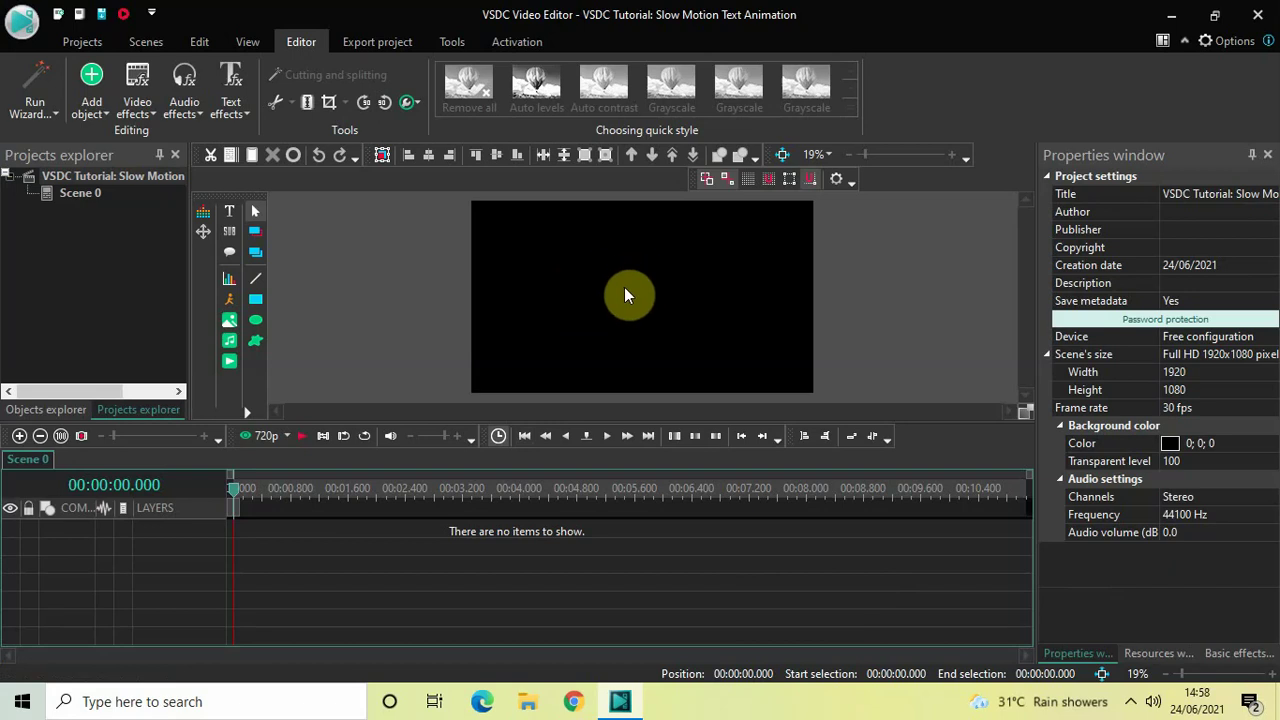
Turn off Use project color for Scene 0 and set its background to 1;52;255.
{"action": "left_click", "coordinate": [81, 196]}
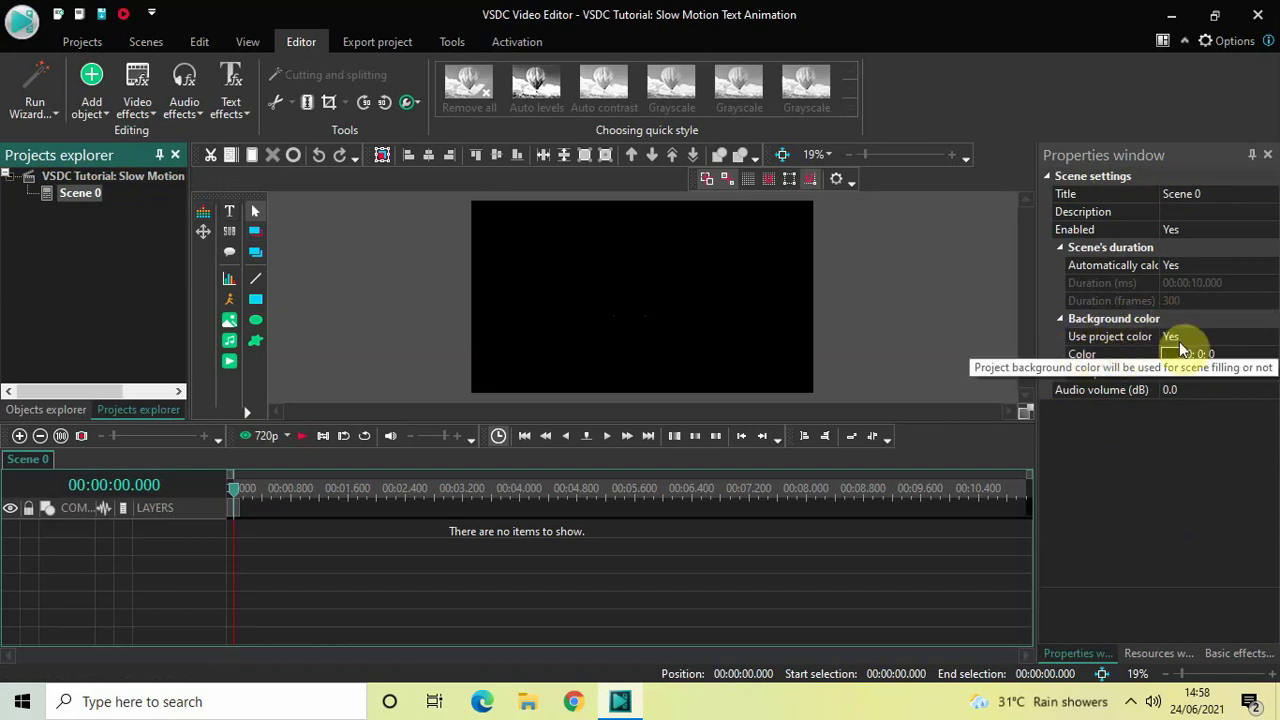
{"action": "left_click", "coordinate": [1268, 337]}
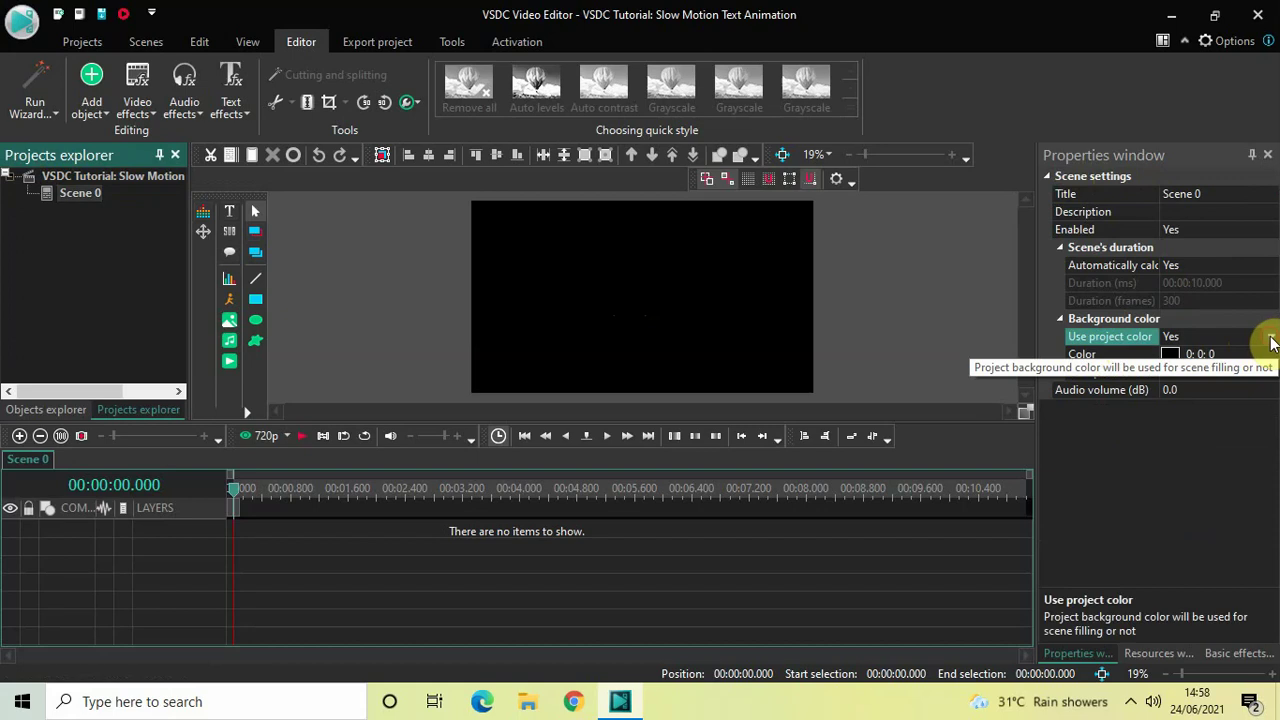
{"action": "left_click", "coordinate": [1271, 338]}
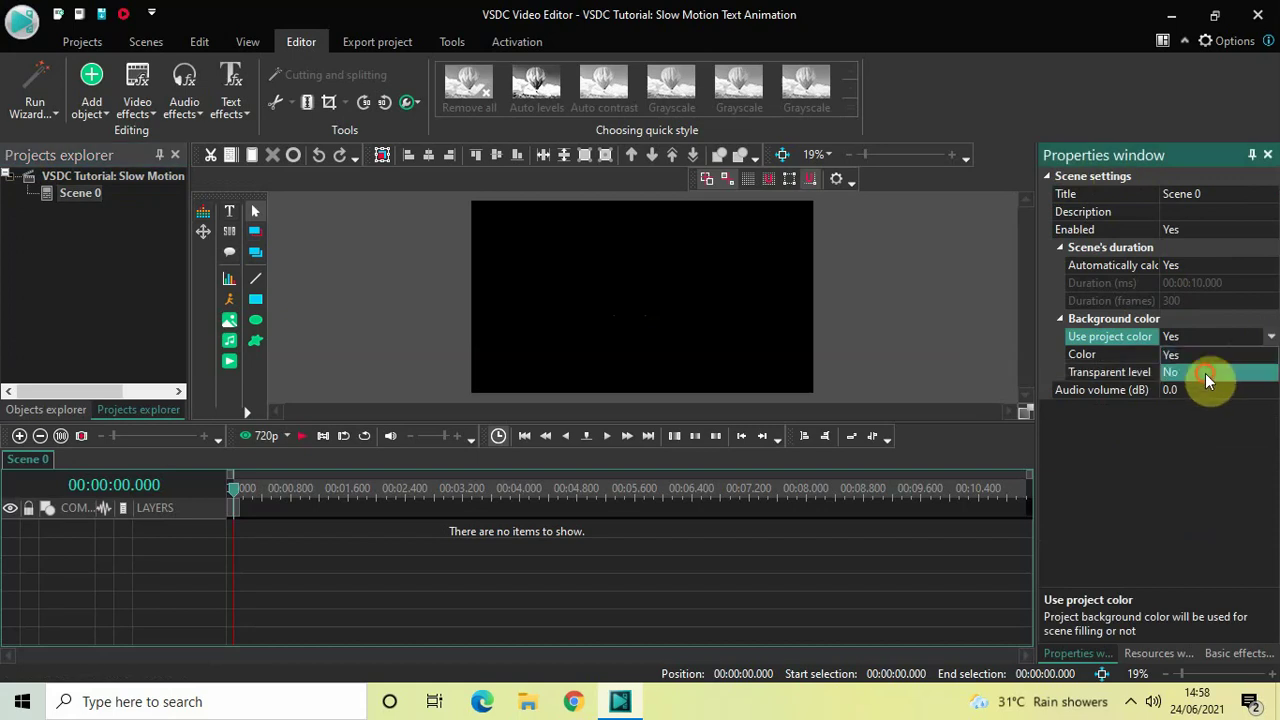
{"action": "left_click", "coordinate": [1205, 372]}
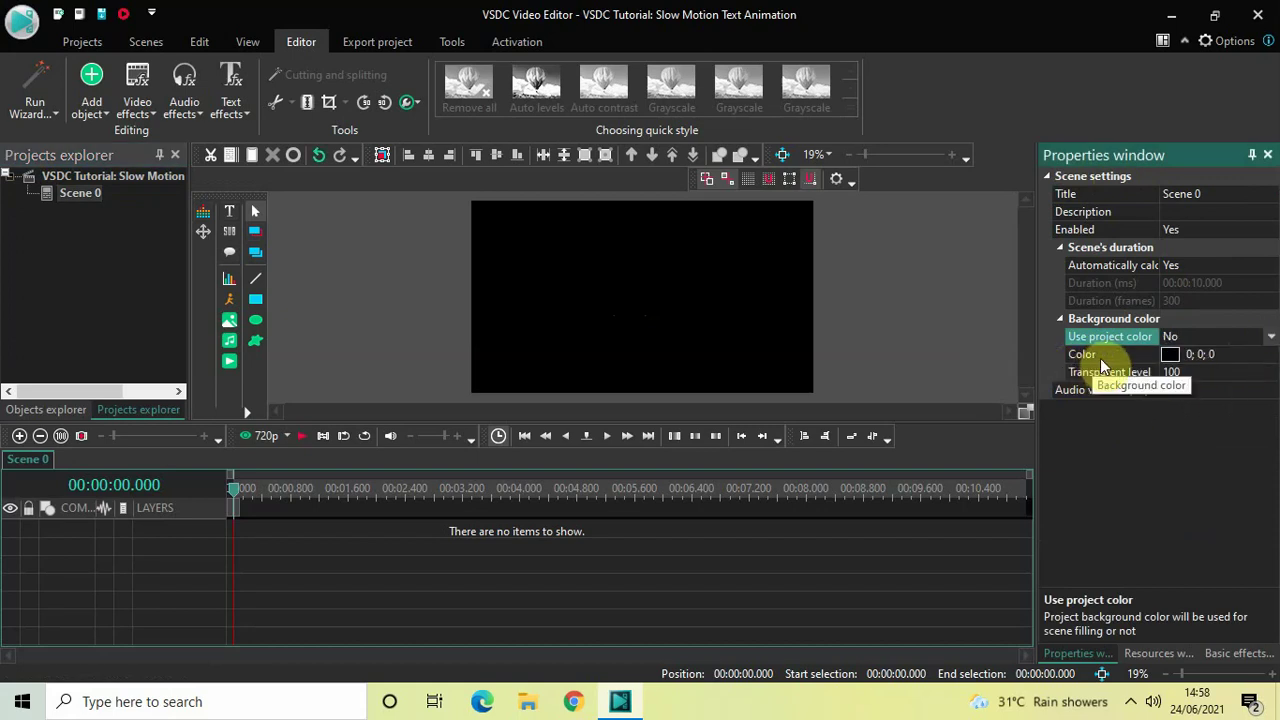
{"action": "left_click", "coordinate": [1222, 353]}
{"action": "key", "text": "BackSpace"}
{"action": "key", "text": "BackSpace"}
{"action": "key", "text": "BackSpace"}
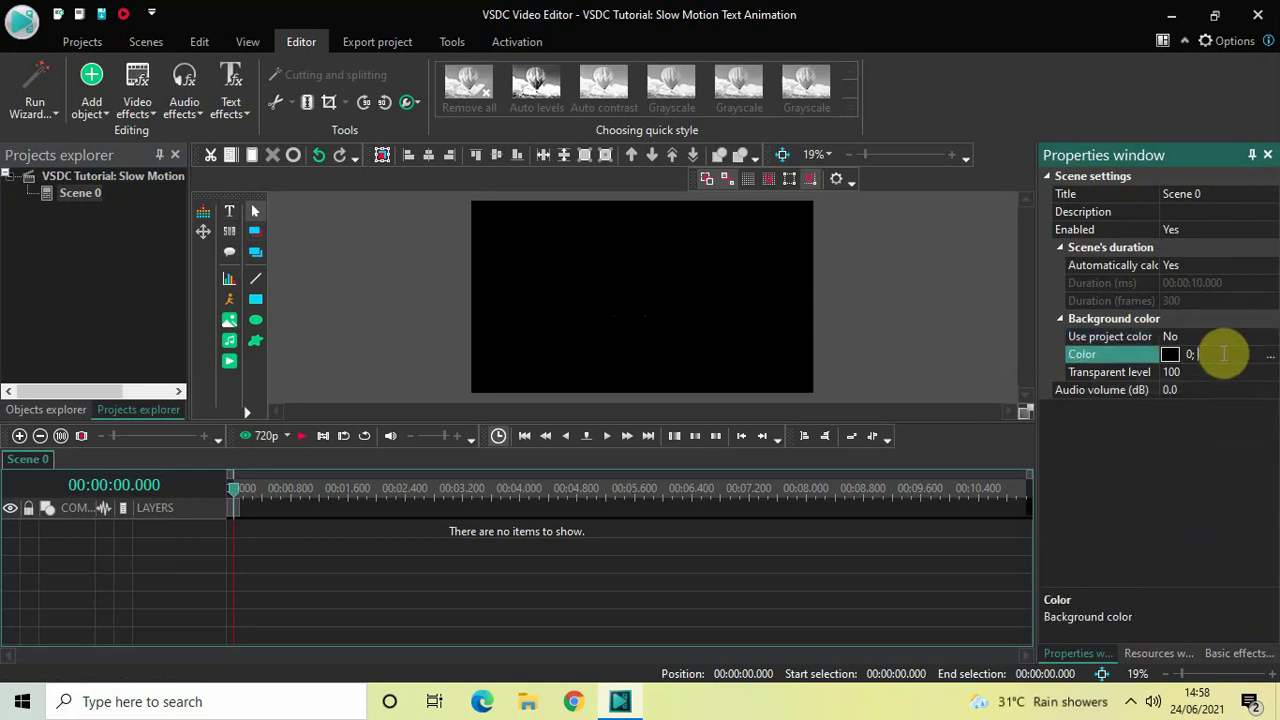
{"action": "key", "text": "BackSpace"}
{"action": "type", "text": "1"}
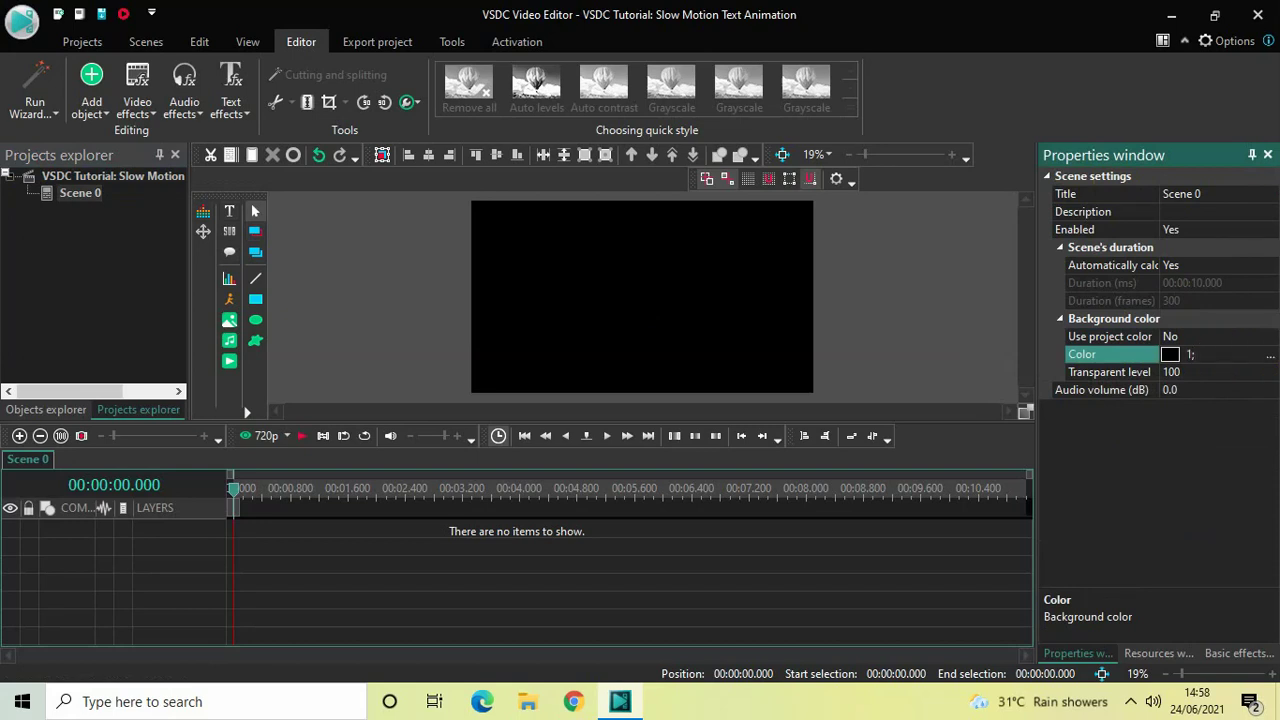
{"action": "type", "text": ";52;255"}
{"action": "key", "text": "Return"}
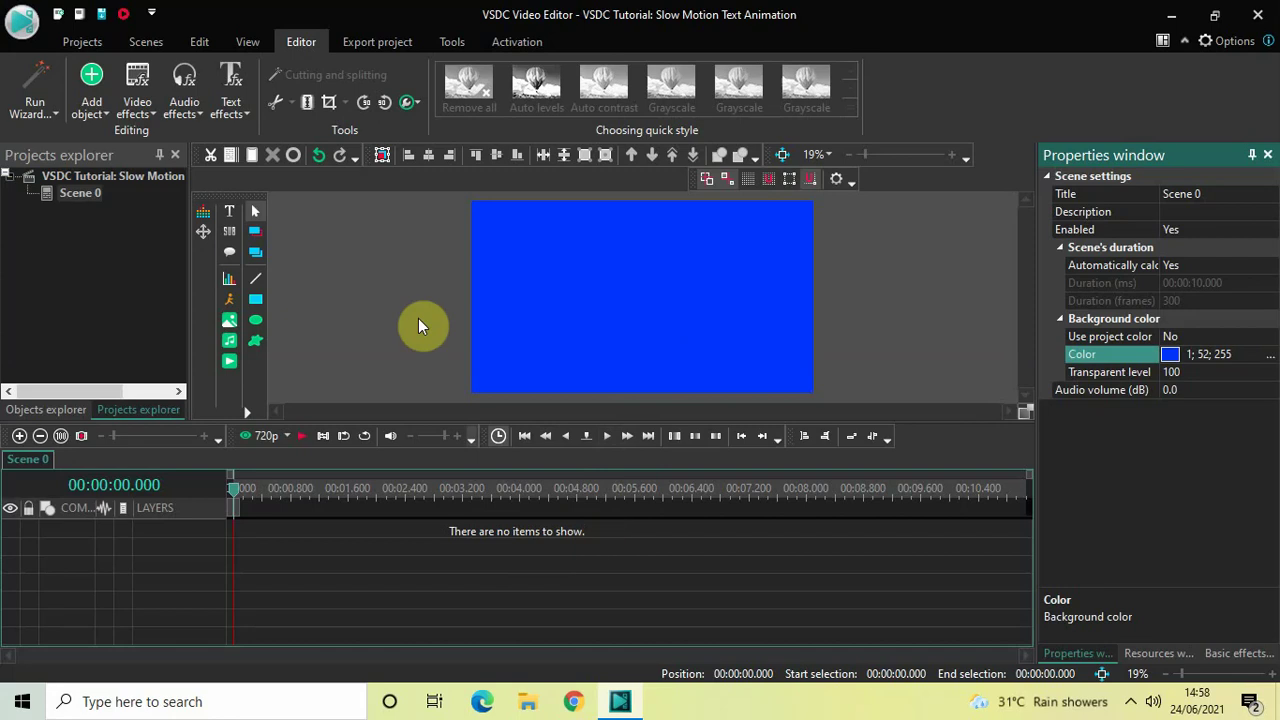
Add a text object across the top of the scene and type LIKE in capitals.
{"action": "left_click", "coordinate": [91, 118]}
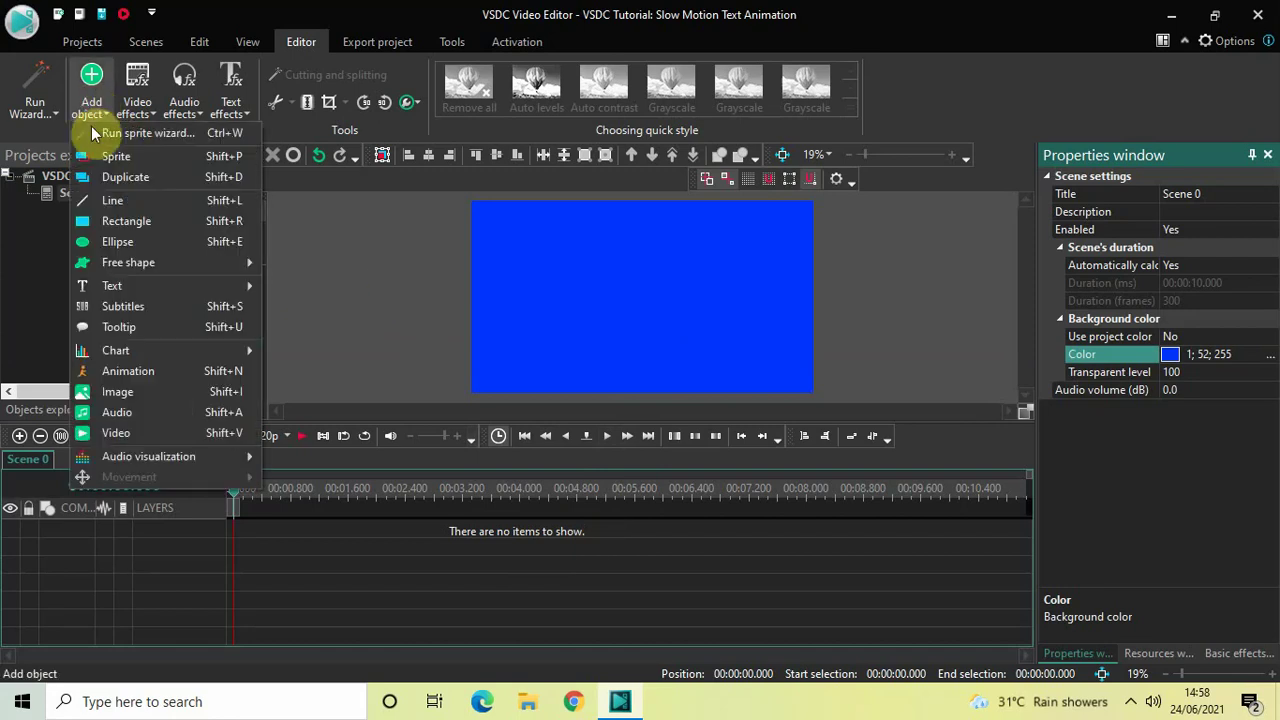
{"action": "mouse_move", "coordinate": [142, 281]}
{"action": "left_click", "coordinate": [308, 291]}
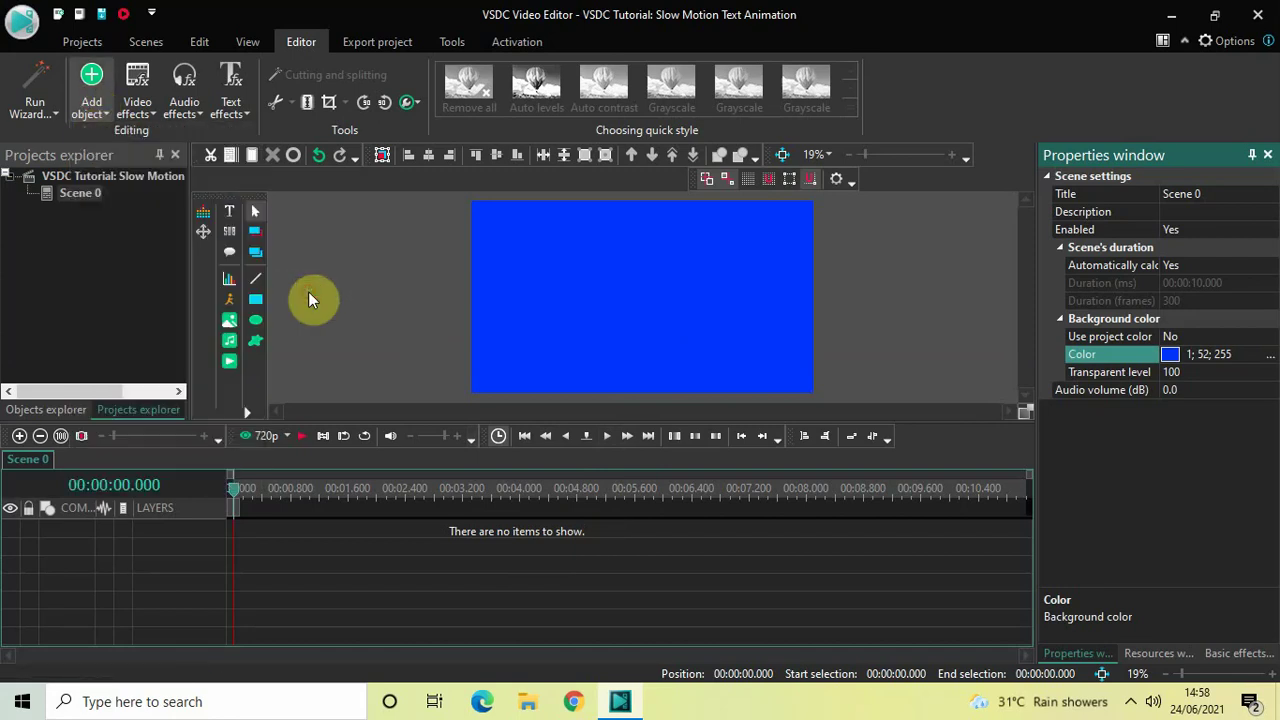
{"action": "left_click", "coordinate": [805, 438]}
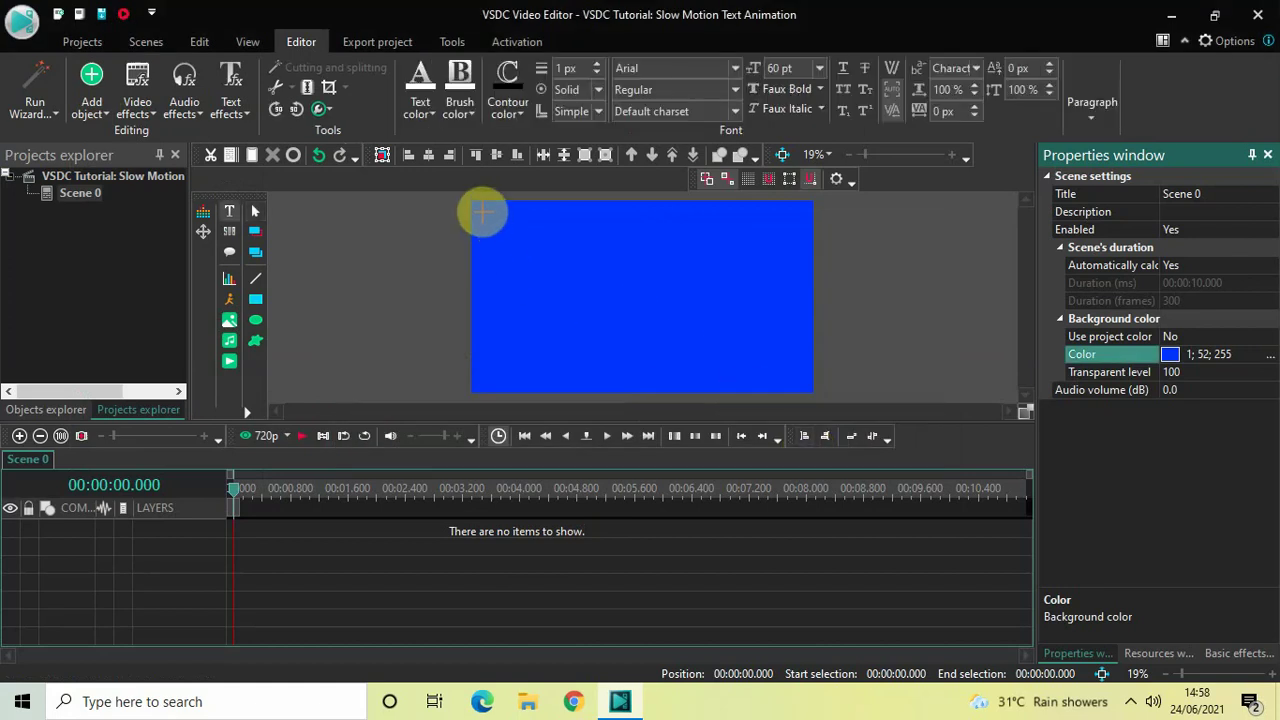
{"action": "left_click", "coordinate": [484, 212]}
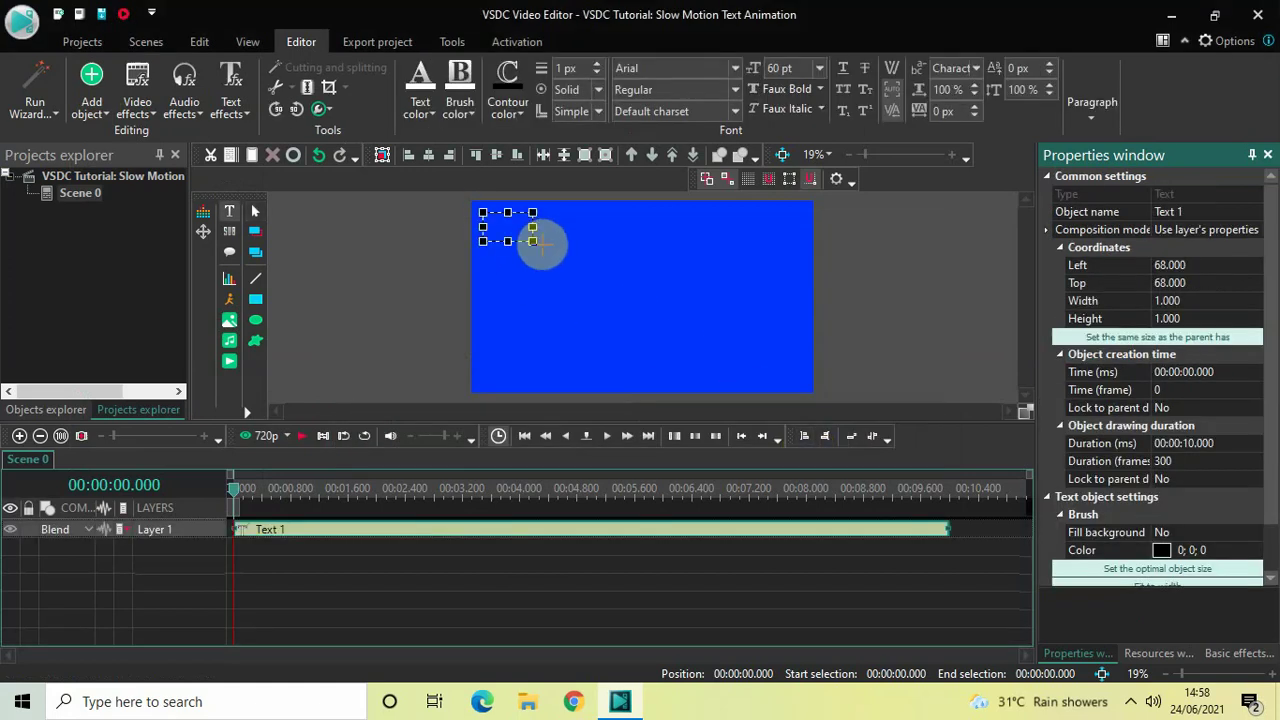
{"action": "left_click_drag", "start_coordinate": [533, 241], "coordinate": [802, 270]}
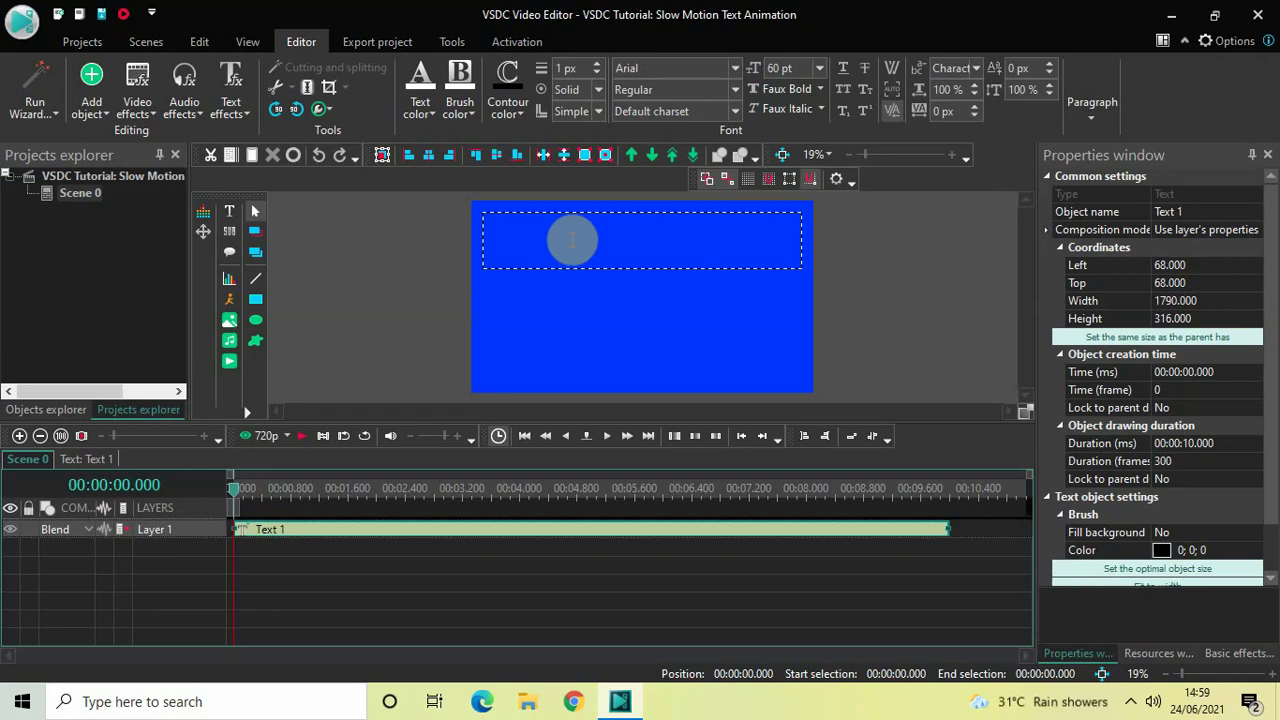
{"action": "key", "text": "Caps_Lock"}
{"action": "type", "text": "LIKE"}
Format the LIKE text as Montserrat Black at 225 pt.
{"action": "key", "text": "ctrl+a"}
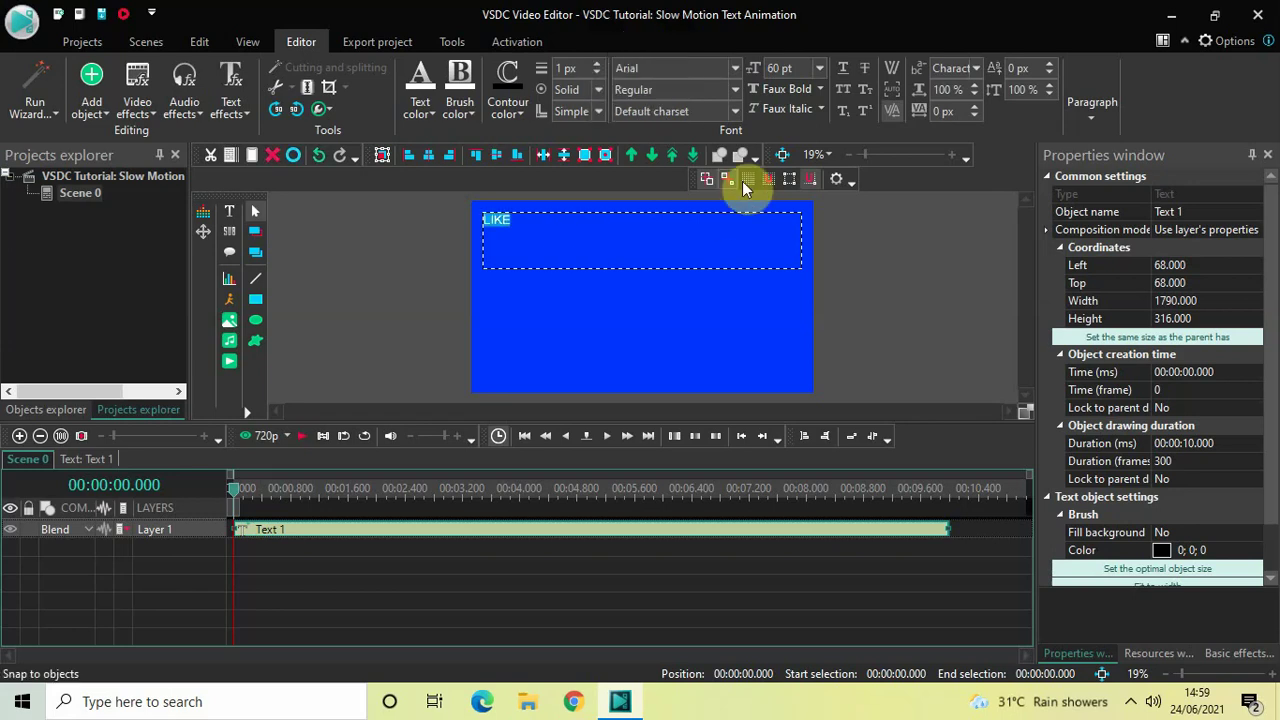
{"action": "left_click", "coordinate": [688, 66]}
{"action": "type", "text": "Montserrat Black"}
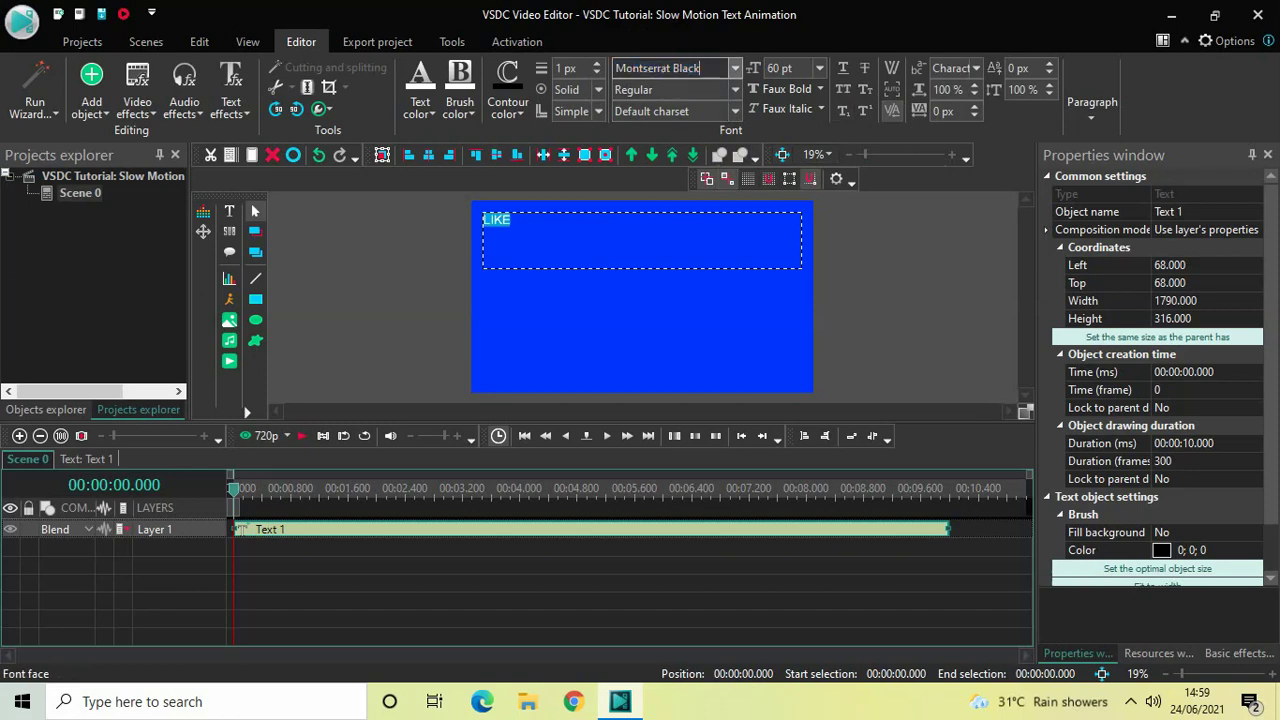
{"action": "key", "text": "Return"}
{"action": "left_click", "coordinate": [782, 68]}
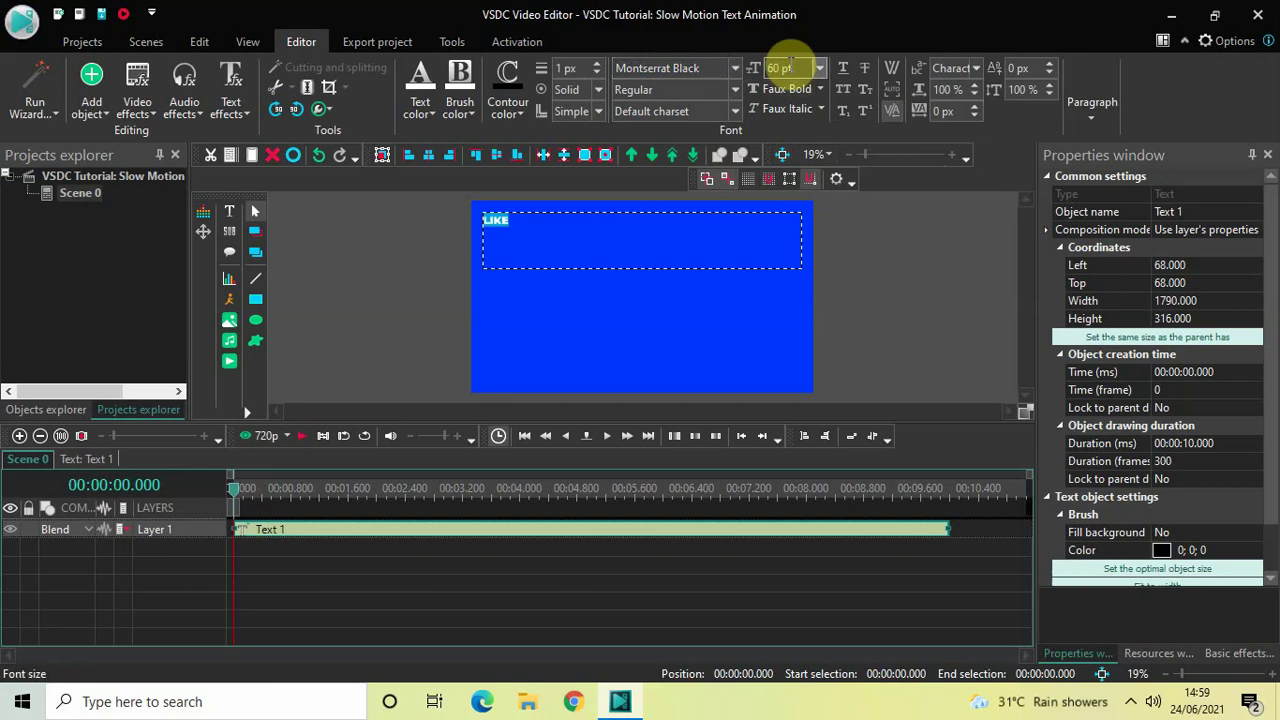
{"action": "key", "text": "BackSpace"}
{"action": "type", "text": "200"}
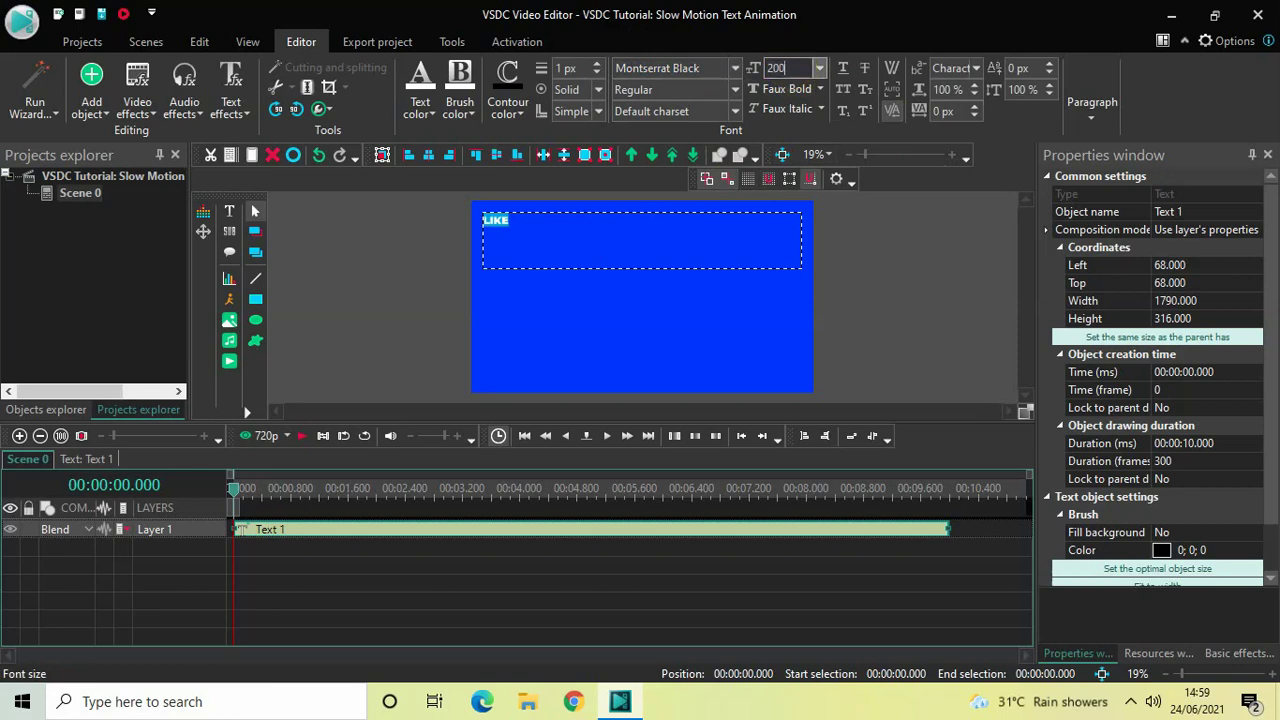
{"action": "key", "text": "Return"}
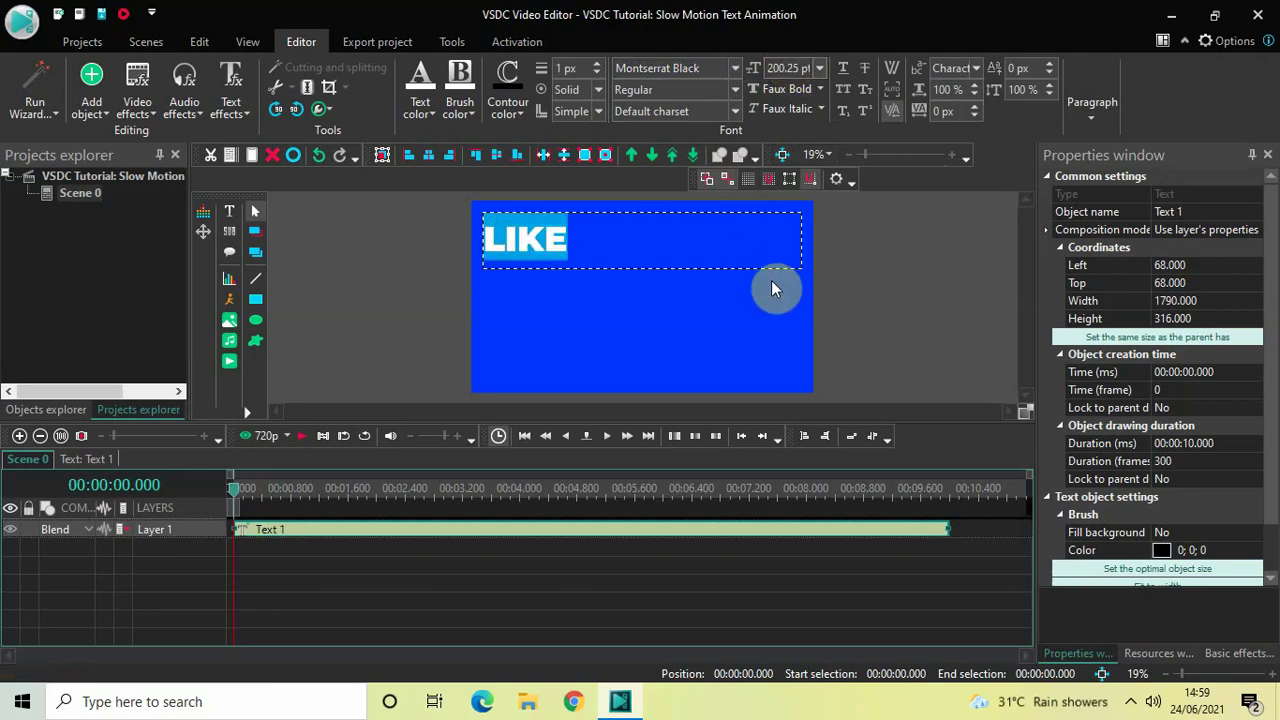
{"action": "double_click", "coordinate": [787, 70]}
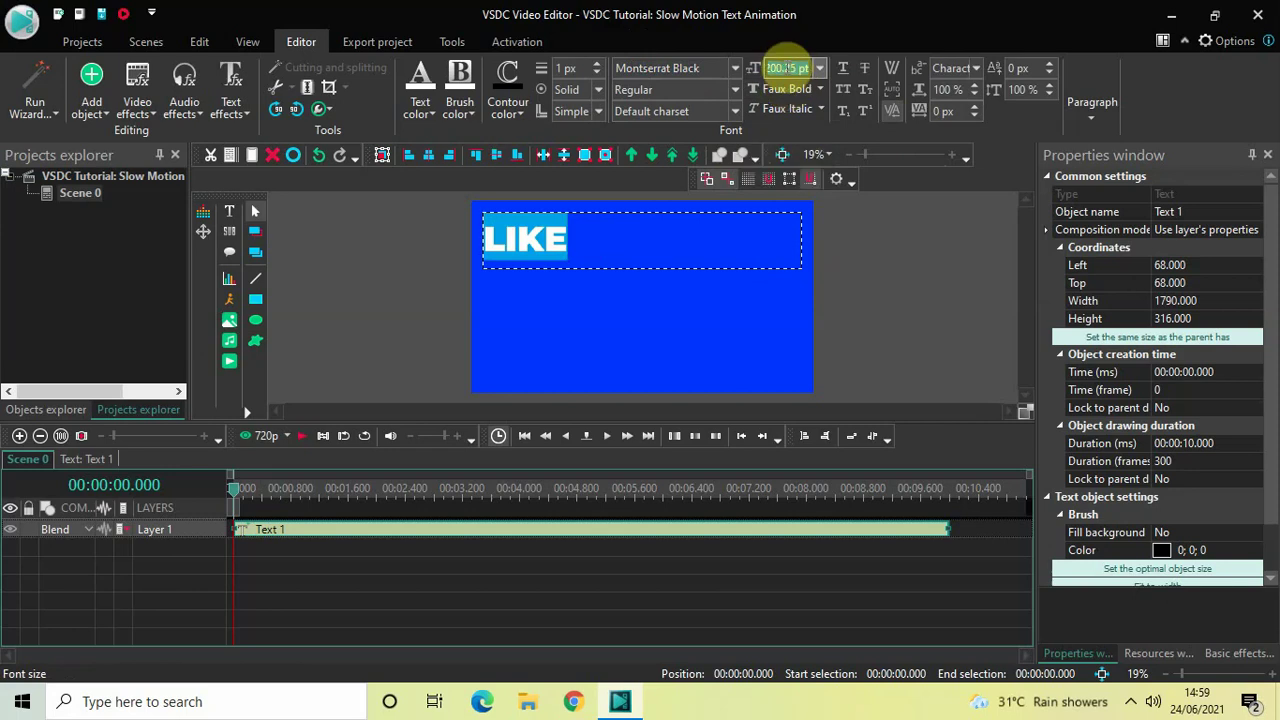
{"action": "key", "text": "BackSpace"}
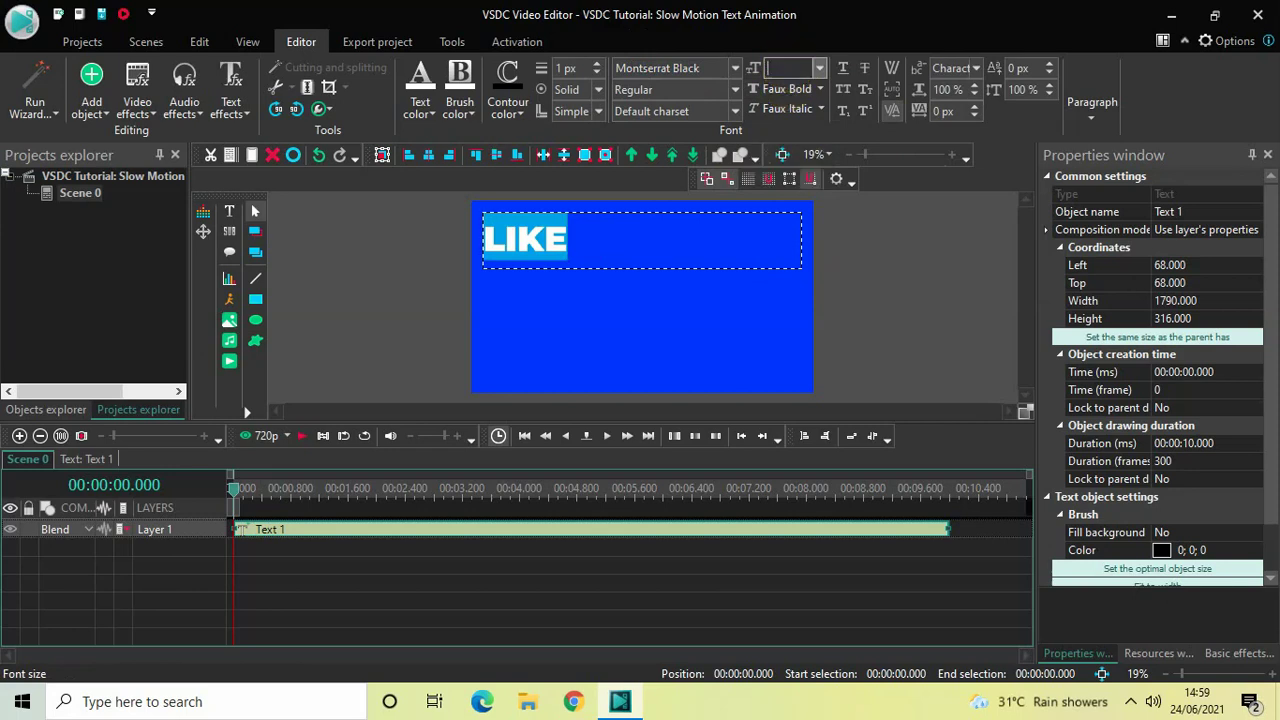
{"action": "type", "text": "225"}
{"action": "key", "text": "Return"}
{"action": "left_click", "coordinate": [881, 317]}
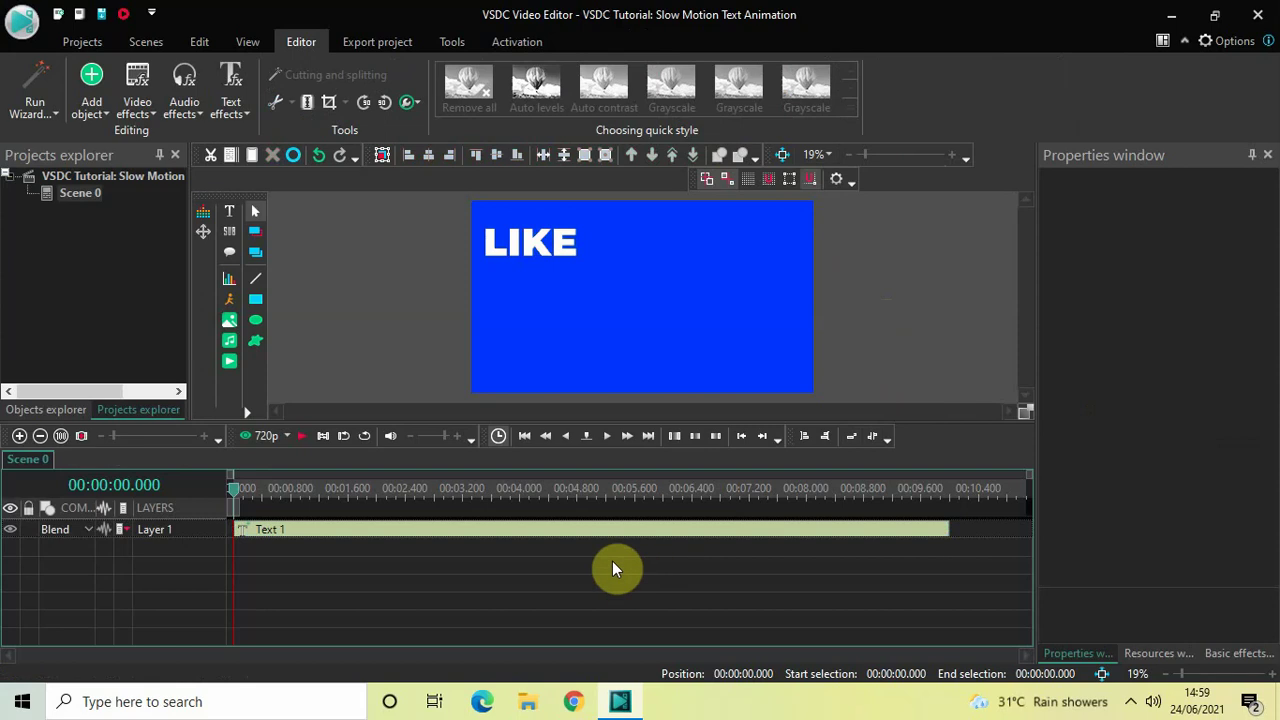
Paste two copies of the LIKE text and move them to the middle and bottom of the scene.
{"action": "left_click", "coordinate": [528, 535]}
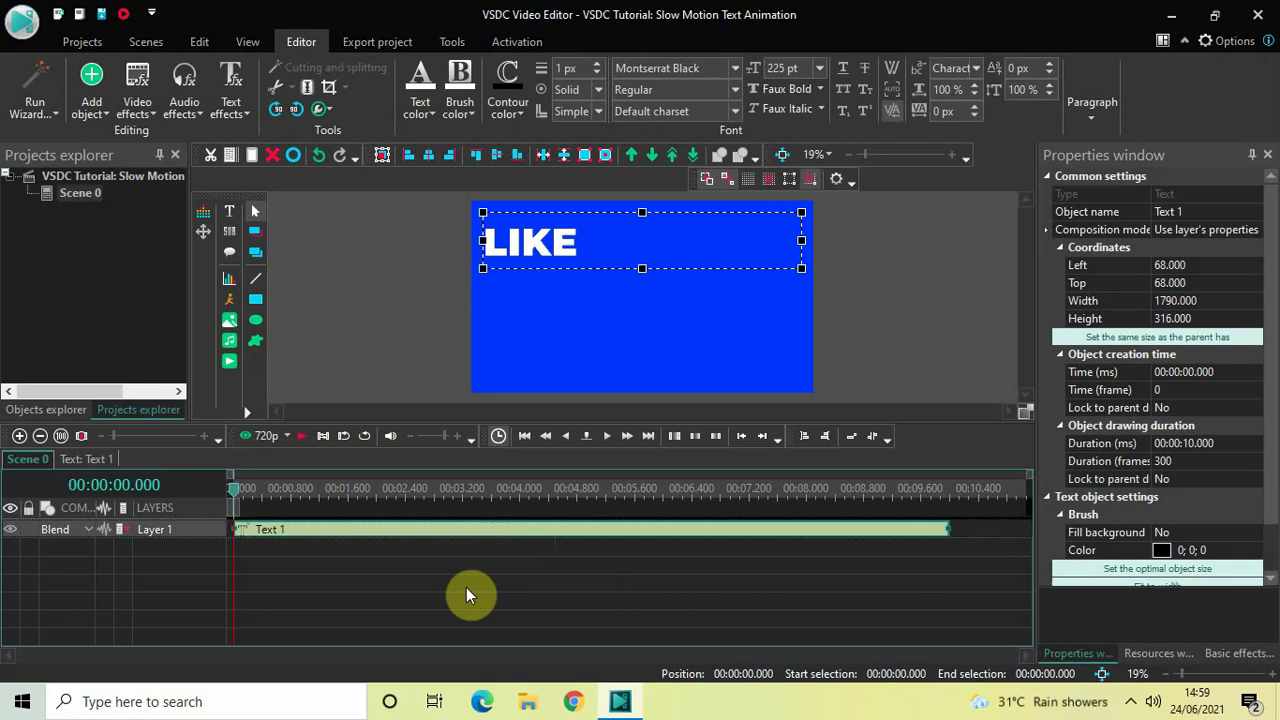
{"action": "key", "text": "ctrl+v"}
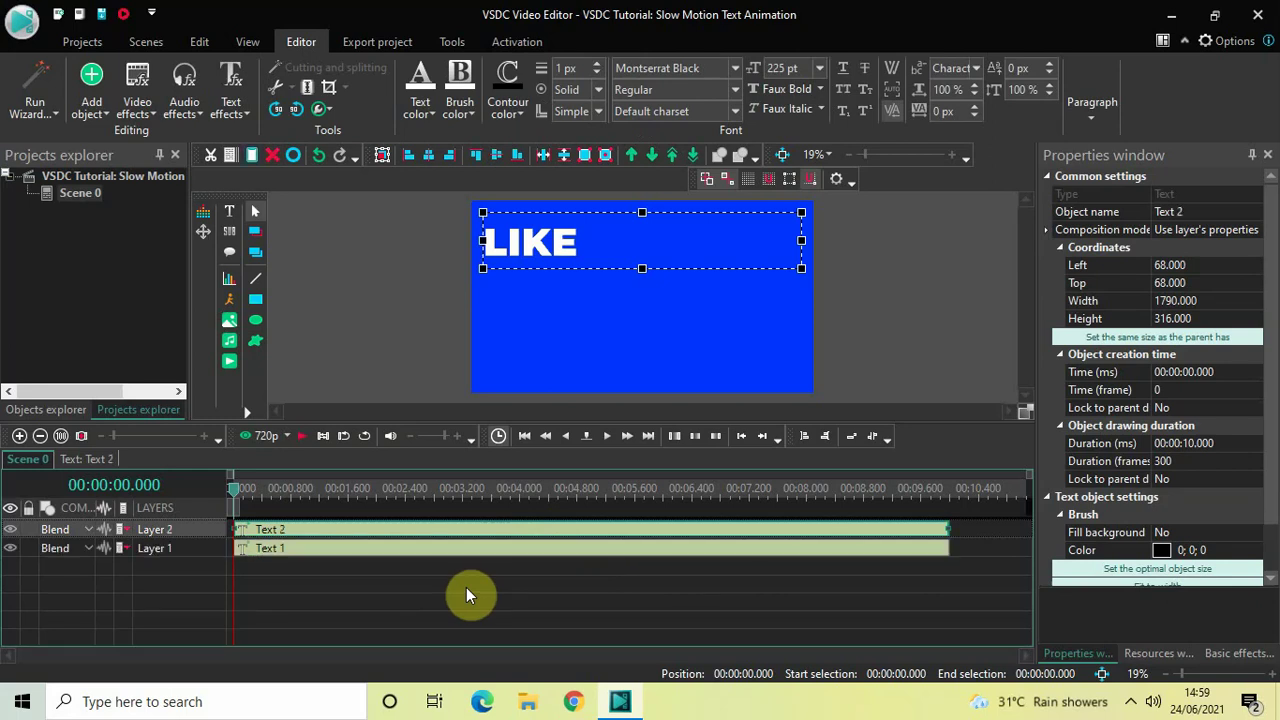
{"action": "key", "text": "ctrl+v"}
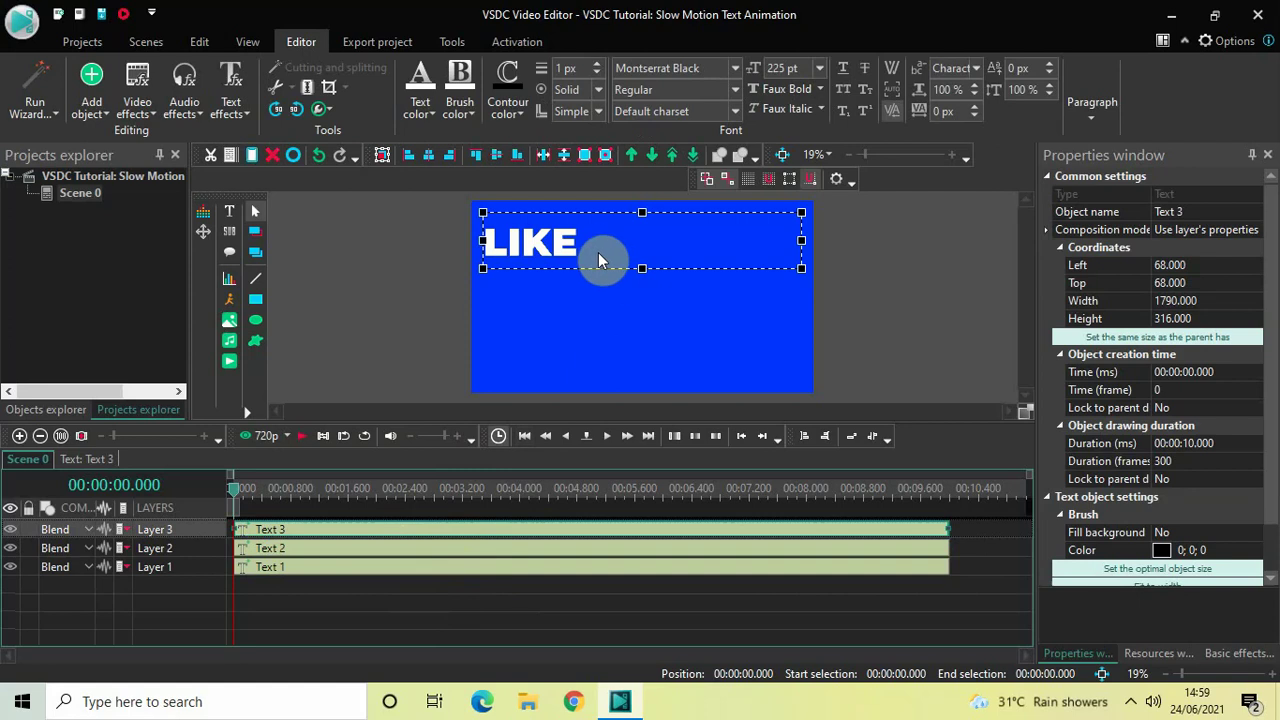
{"action": "left_click_drag", "start_coordinate": [601, 248], "coordinate": [602, 357]}
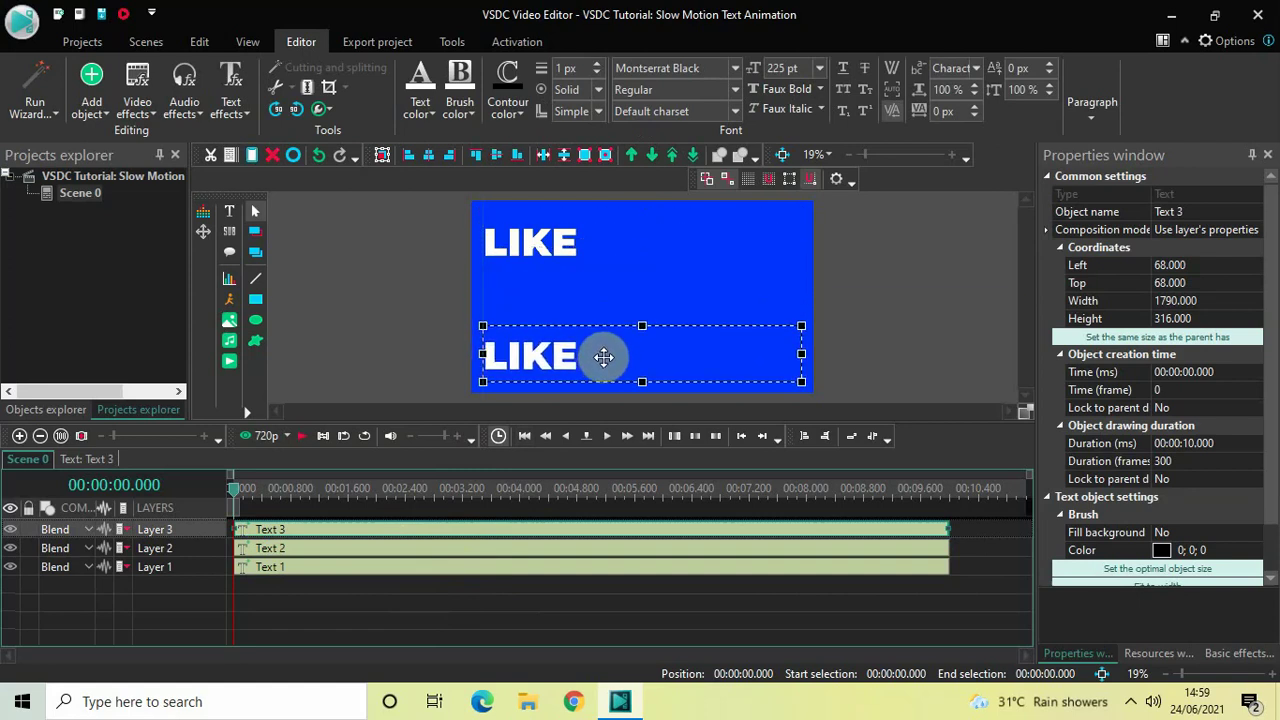
{"action": "left_click_drag", "start_coordinate": [600, 243], "coordinate": [598, 292]}
Check each of the three LIKE text layers in the timeline.
{"action": "left_click", "coordinate": [890, 296]}
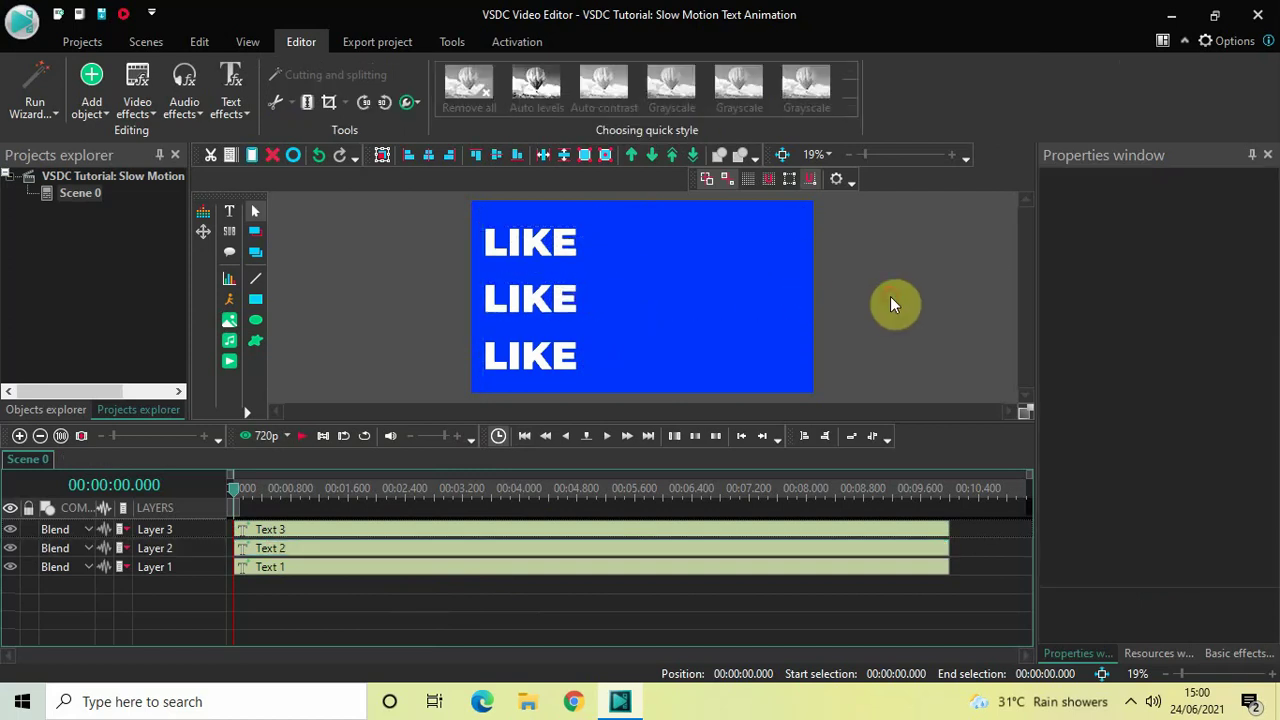
{"action": "left_click", "coordinate": [443, 567]}
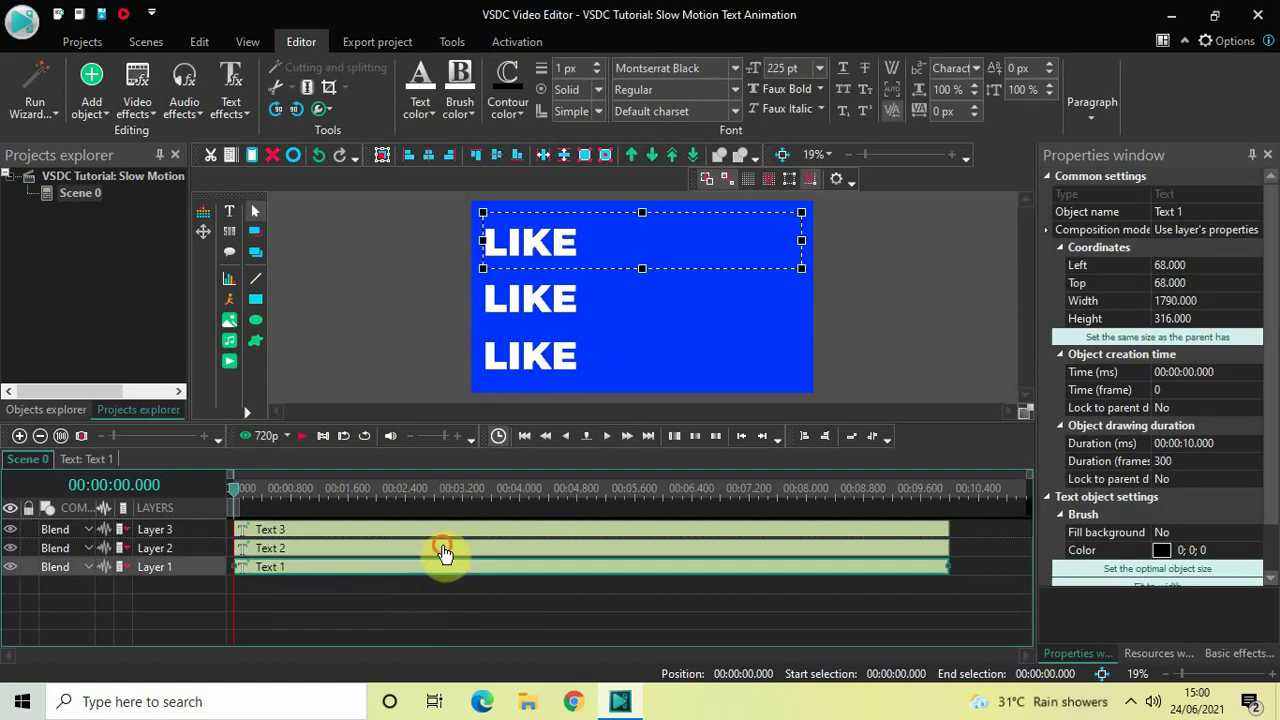
{"action": "left_click", "coordinate": [445, 551]}
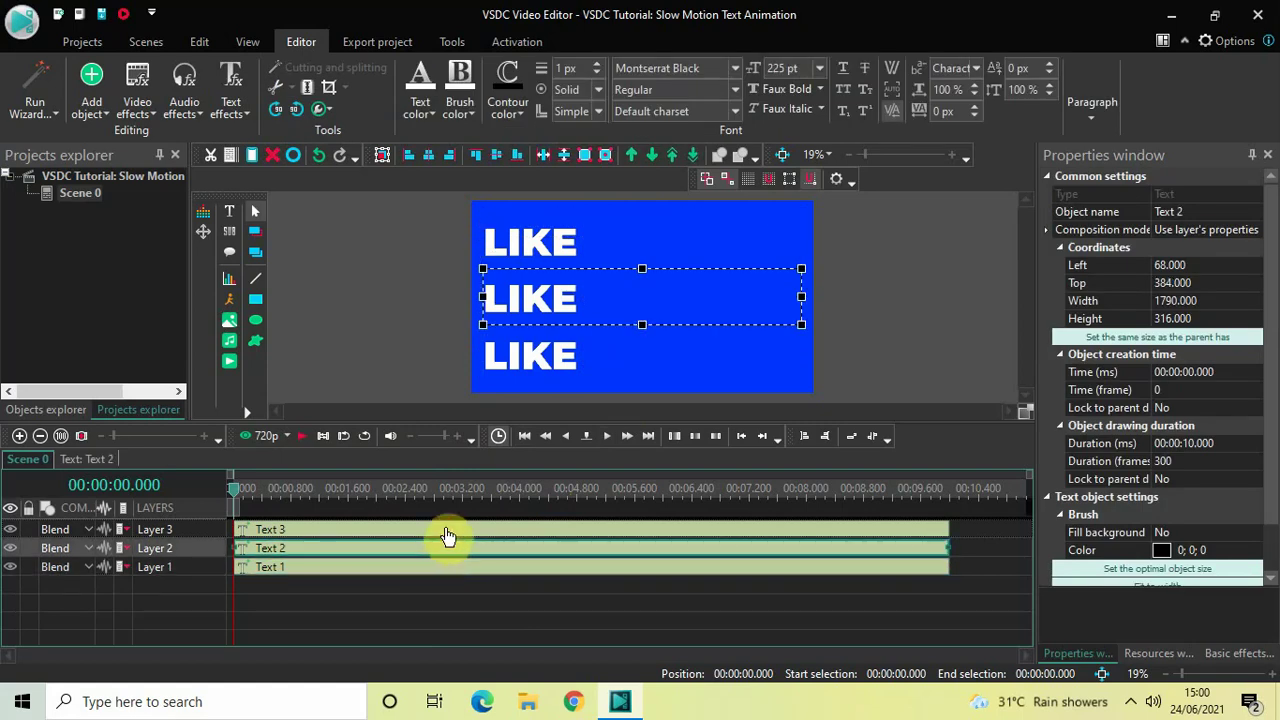
{"action": "left_click", "coordinate": [447, 536]}
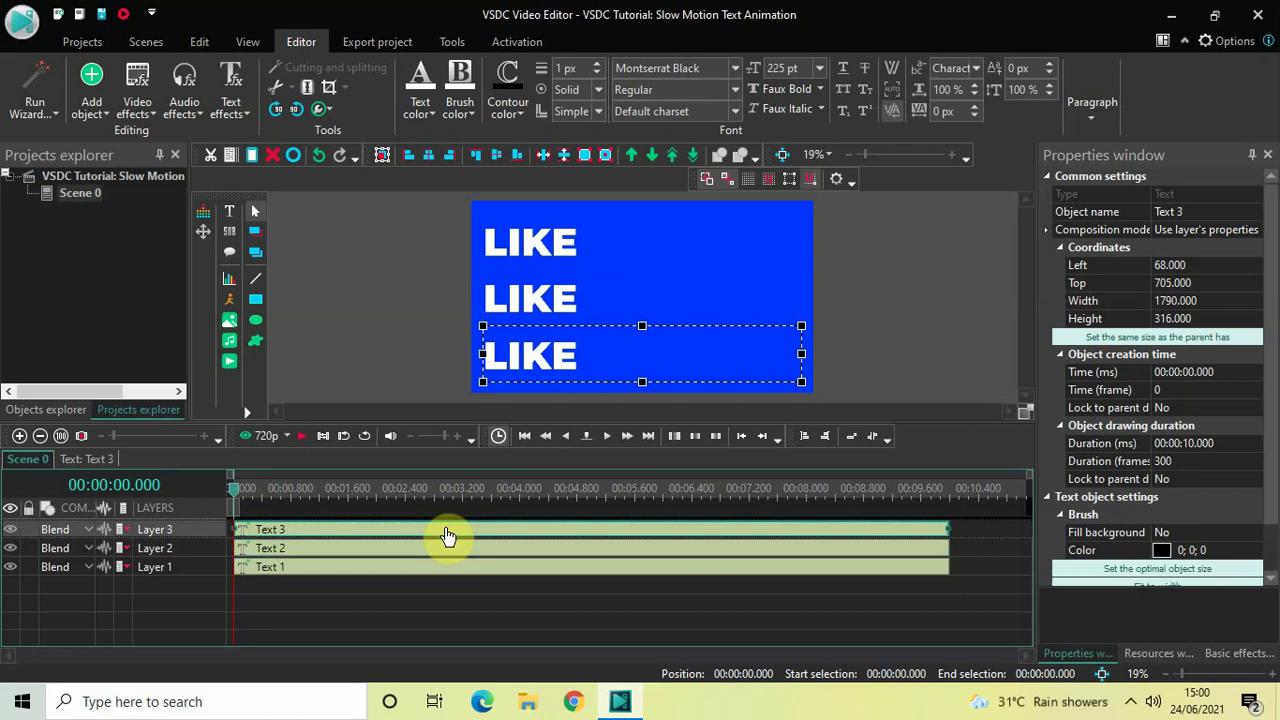
Replace the middle line's LIKE with COMMENT.
{"action": "left_click", "coordinate": [539, 551]}
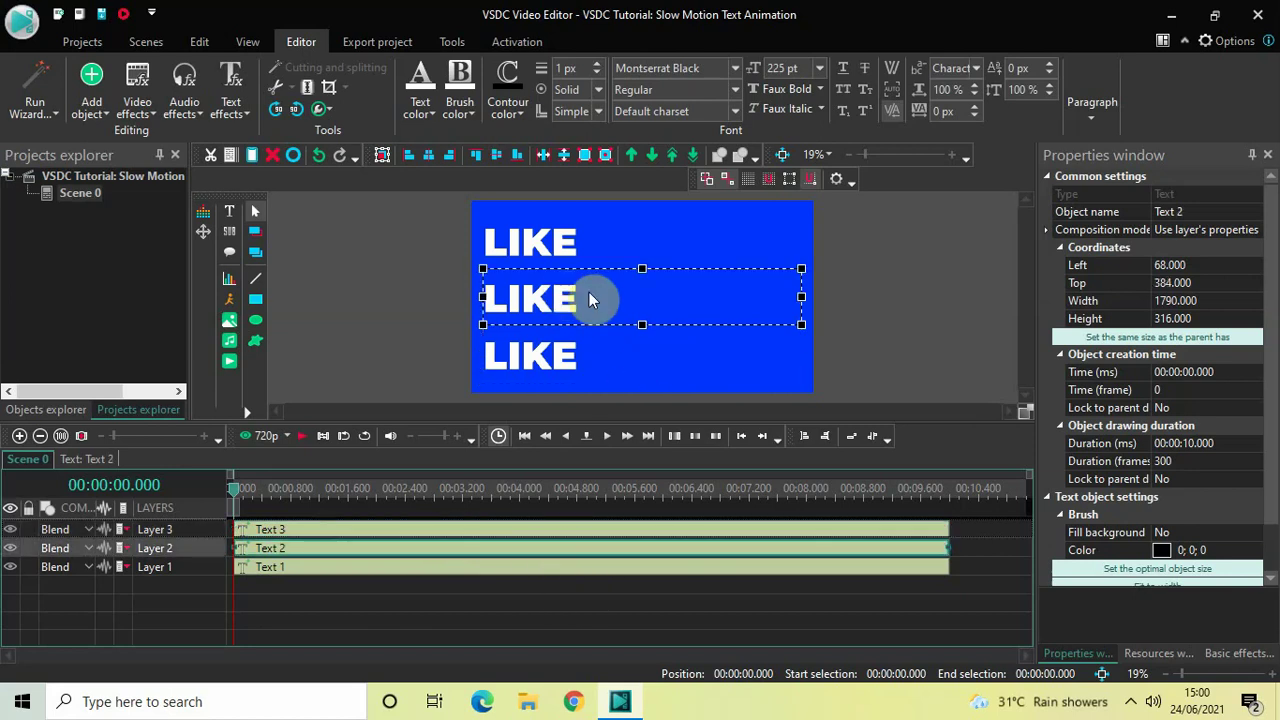
{"action": "double_click", "coordinate": [597, 293]}
{"action": "left_click", "coordinate": [597, 294]}
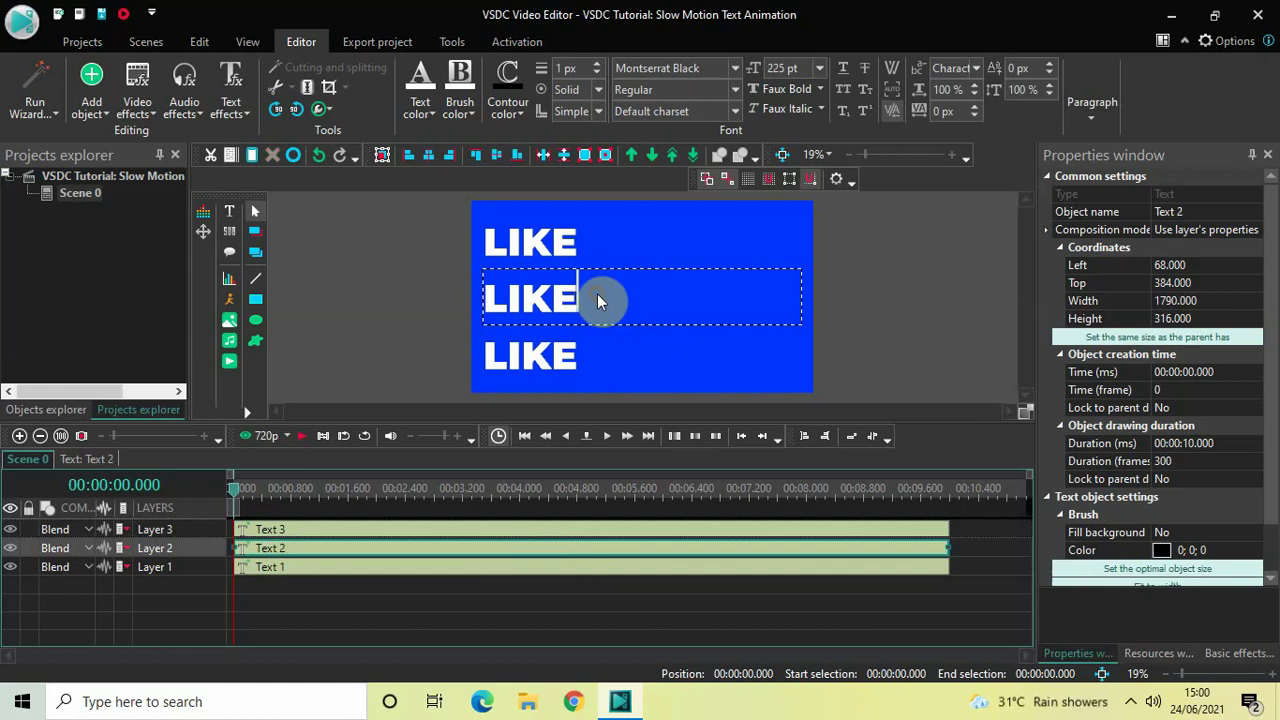
{"action": "key", "text": "BackSpace"}
{"action": "key", "text": "BackSpace"}
{"action": "key", "text": "BackSpace"}
{"action": "key", "text": "BackSpace"}
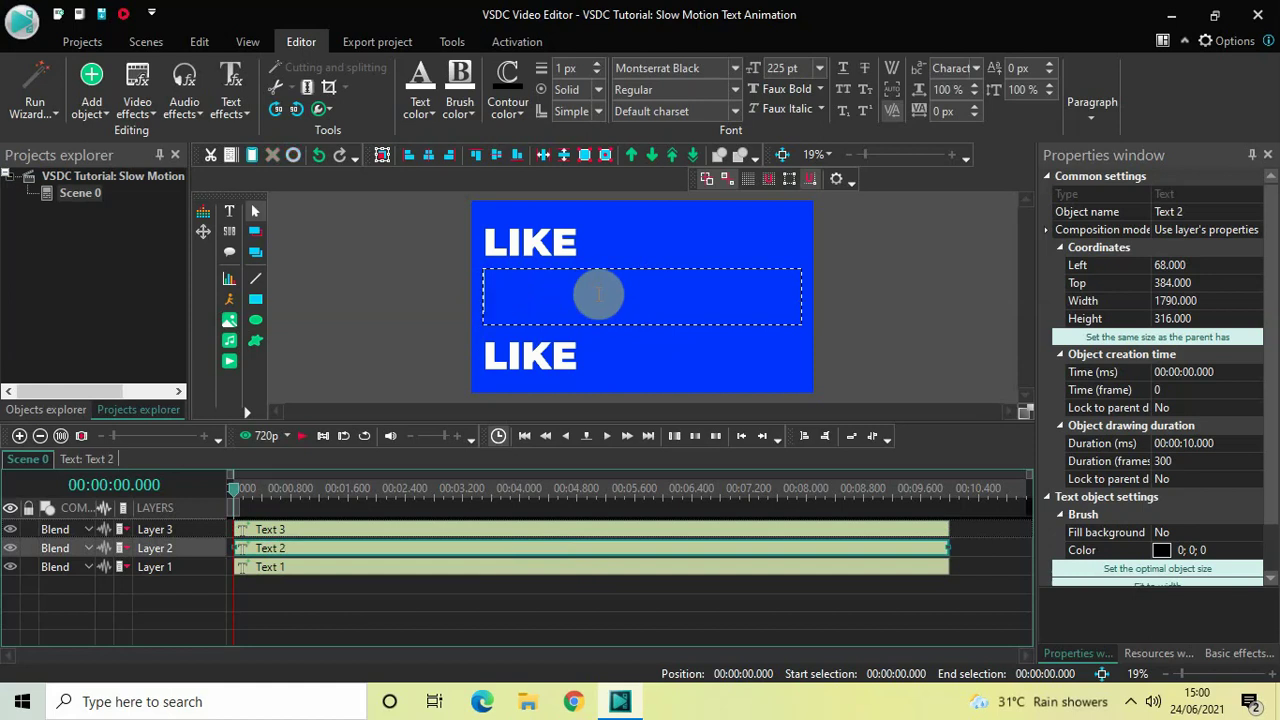
{"action": "type", "text": "COMMENT"}
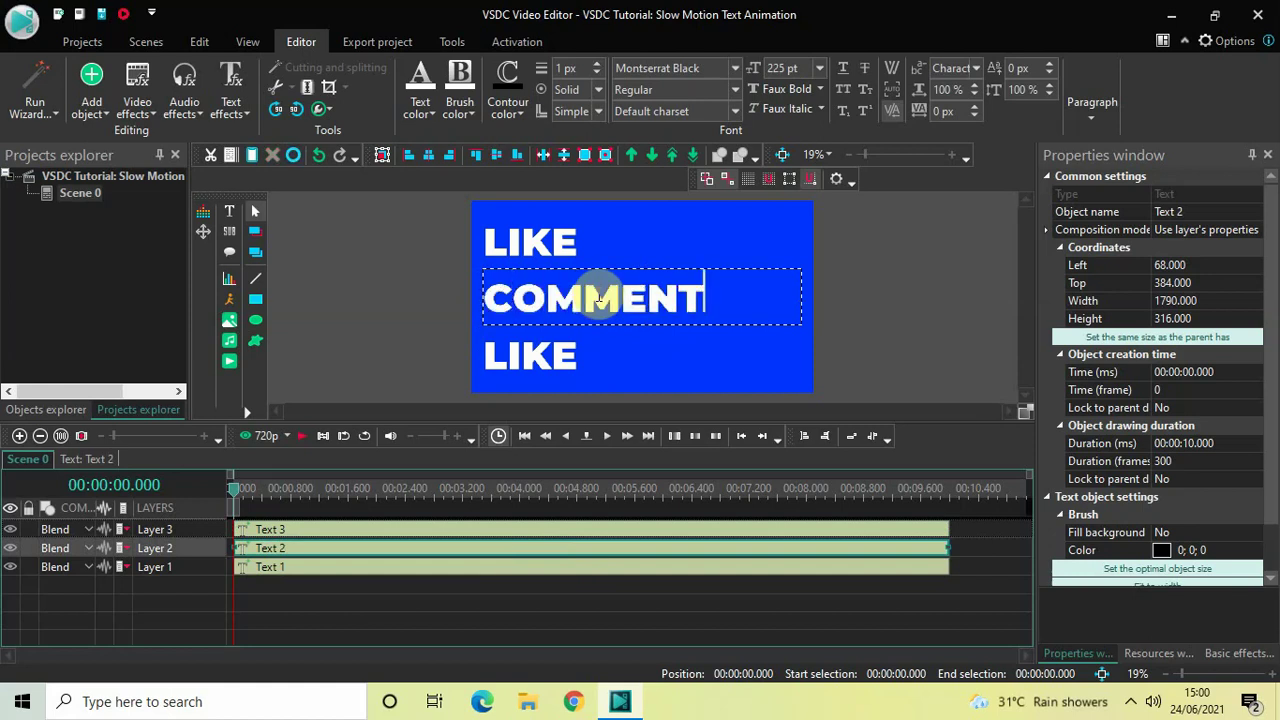
{"action": "left_click", "coordinate": [911, 307]}
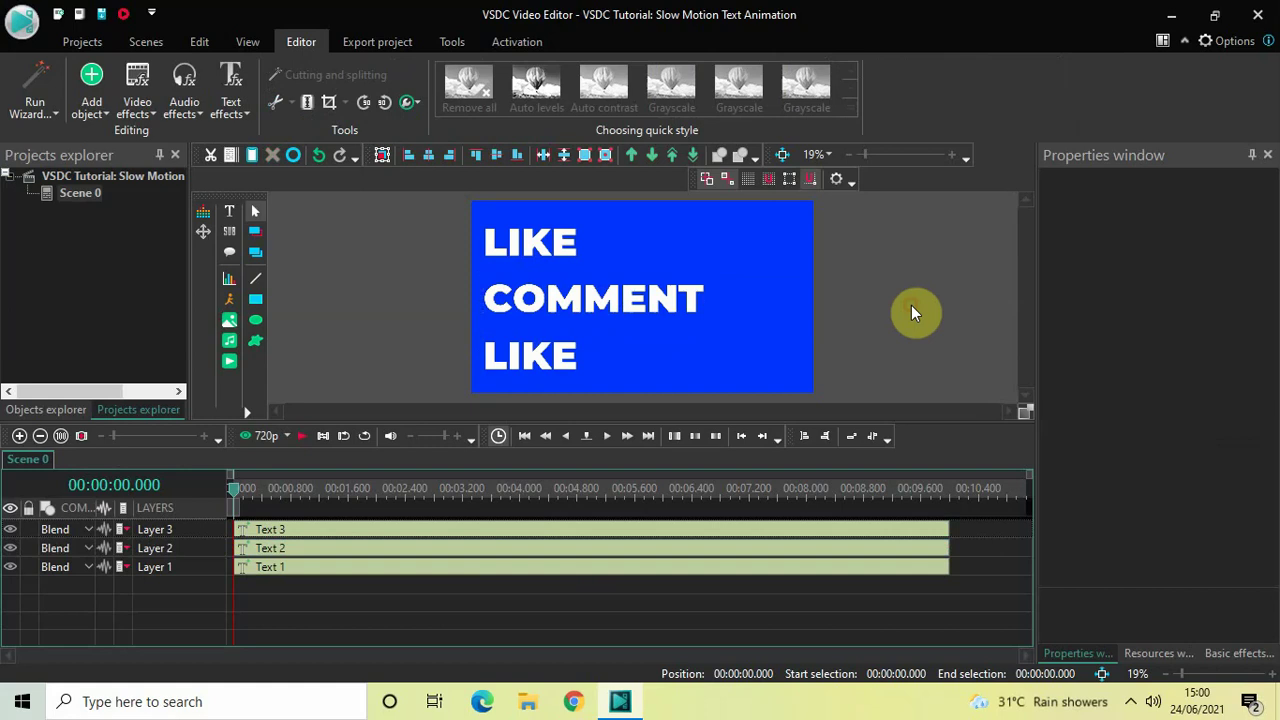
Replace the bottom line's LIKE with SUBSCRIBE.
{"action": "left_click", "coordinate": [549, 351]}
{"action": "double_click", "coordinate": [547, 351]}
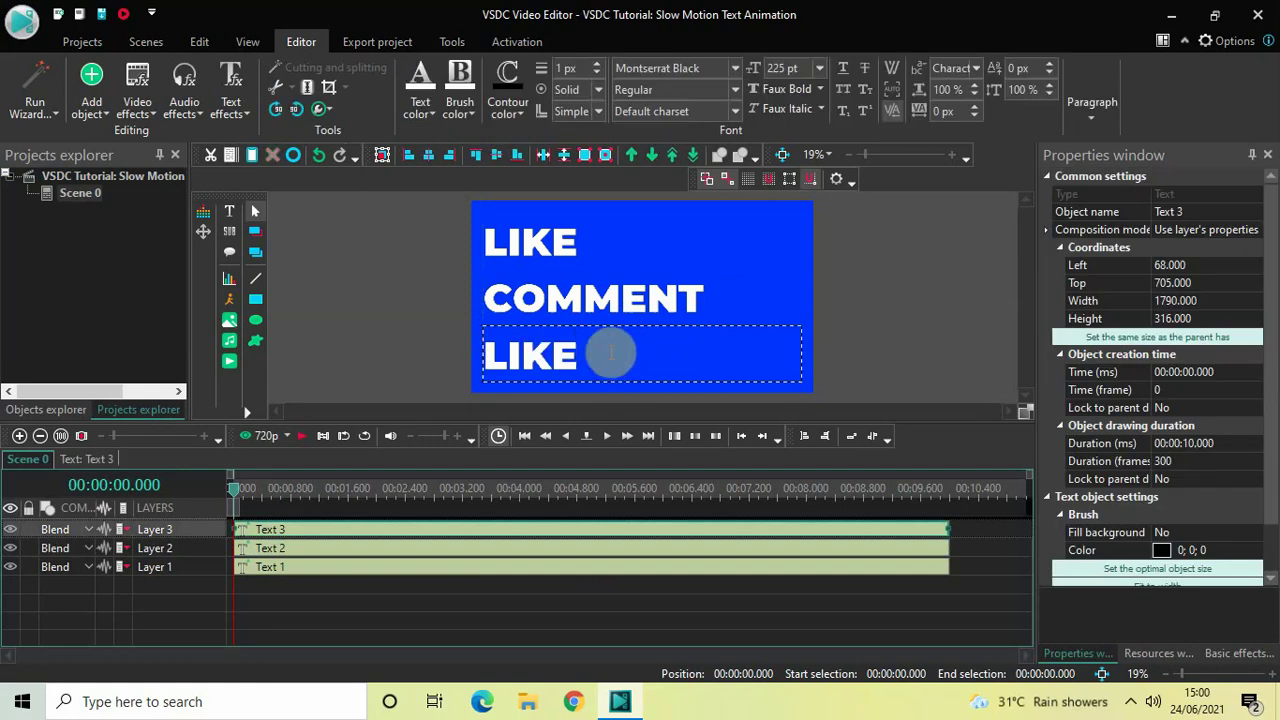
{"action": "key", "text": "BackSpace"}
{"action": "key", "text": "BackSpace"}
{"action": "key", "text": "BackSpace"}
{"action": "key", "text": "BackSpace"}
{"action": "type", "text": "S"}
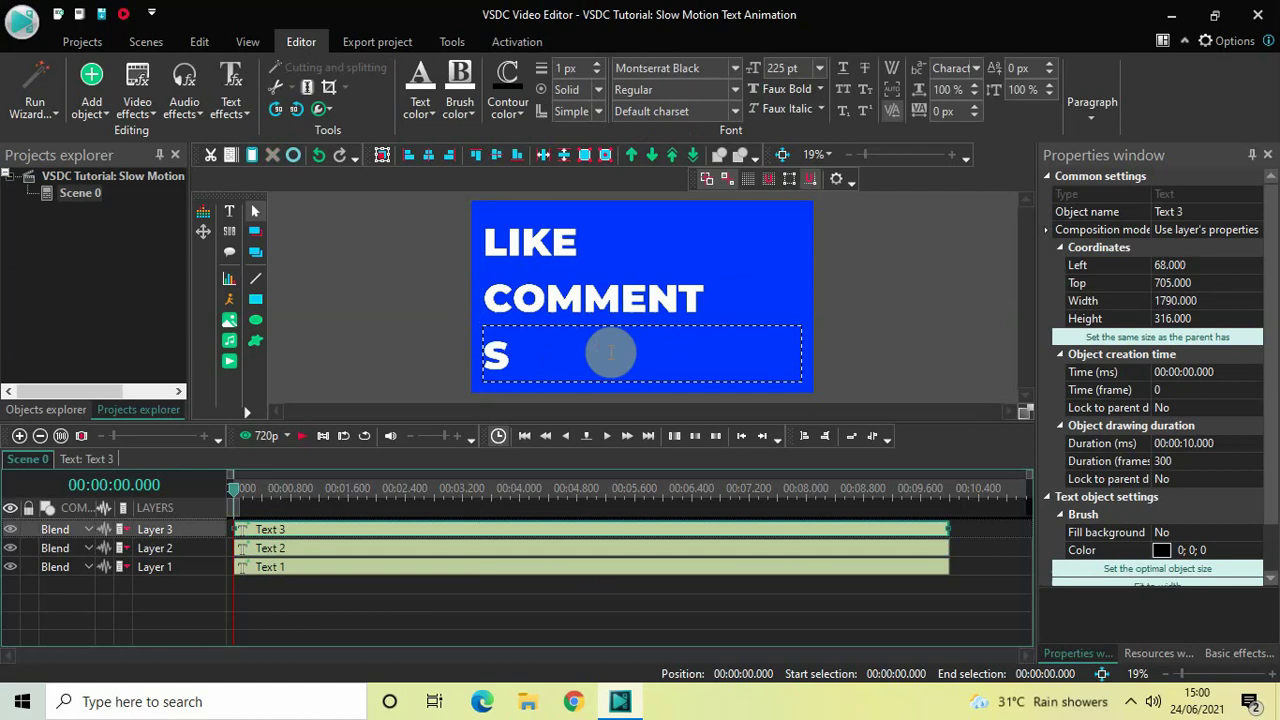
{"action": "type", "text": "UBSCRIBE"}
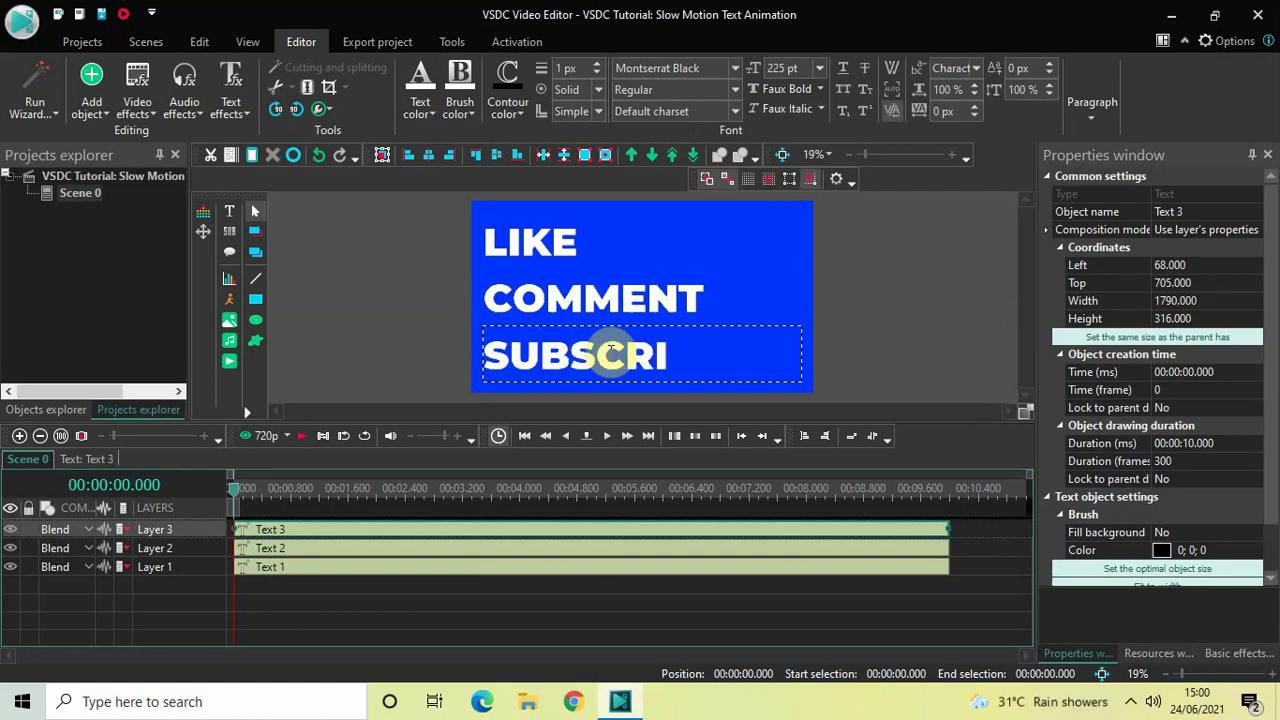
{"action": "left_click", "coordinate": [931, 320]}
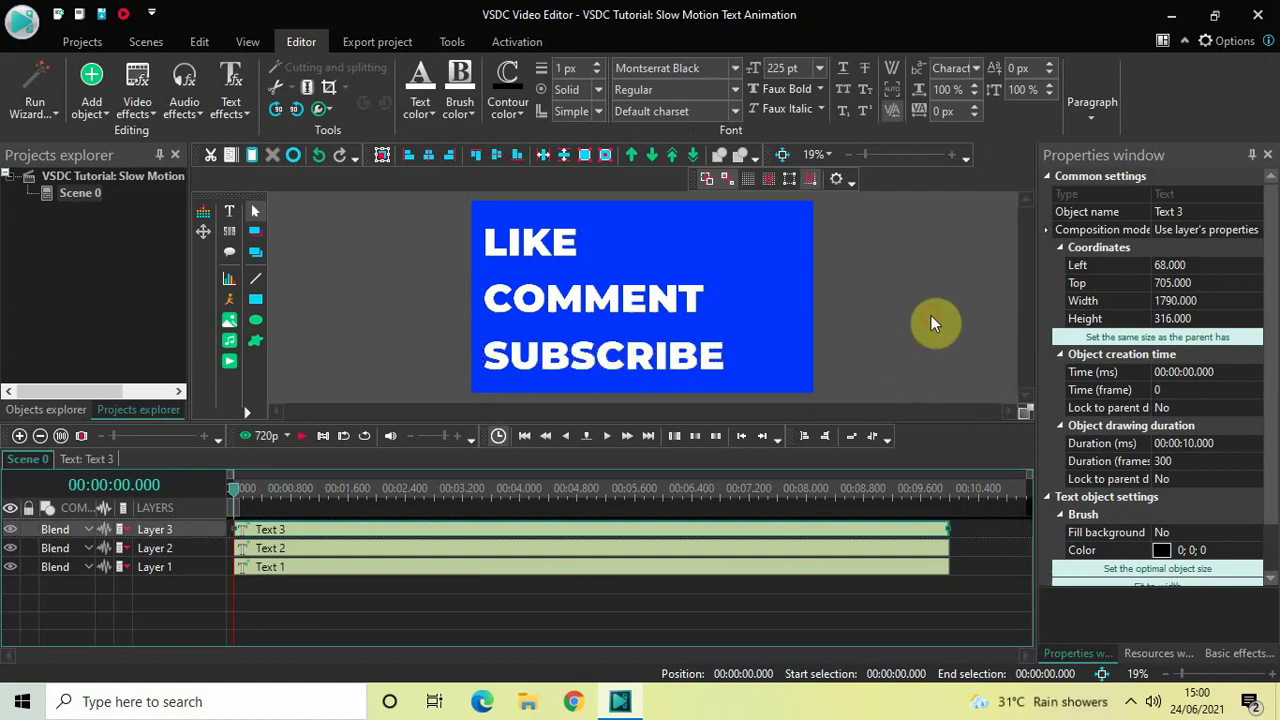